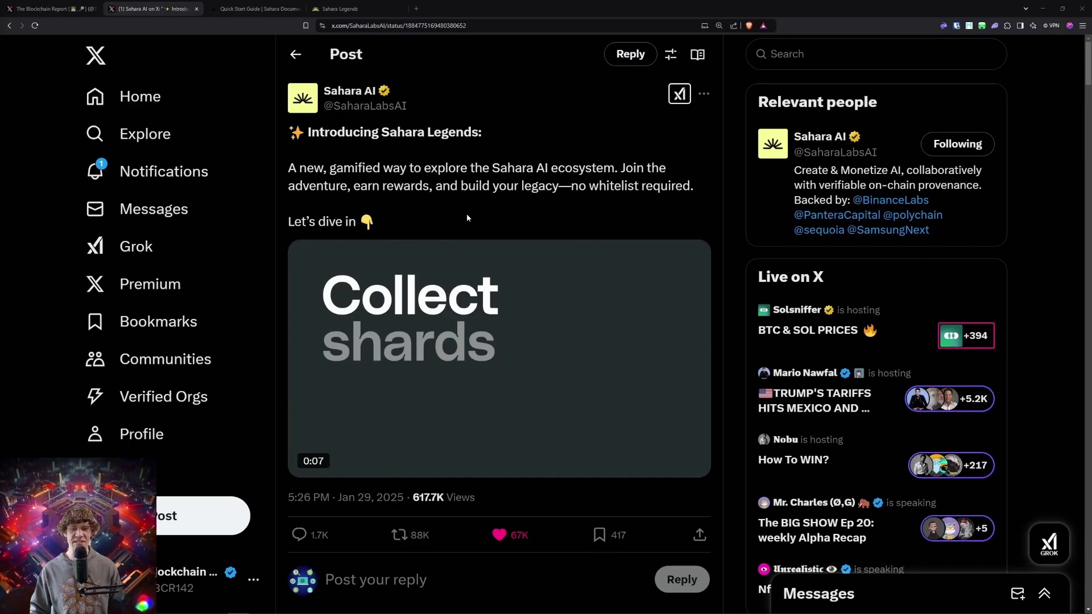
- Glance at the game map, then scroll through the Sahara AI announcement post on X
{"action": "left_click", "coordinate": [341, 9]}
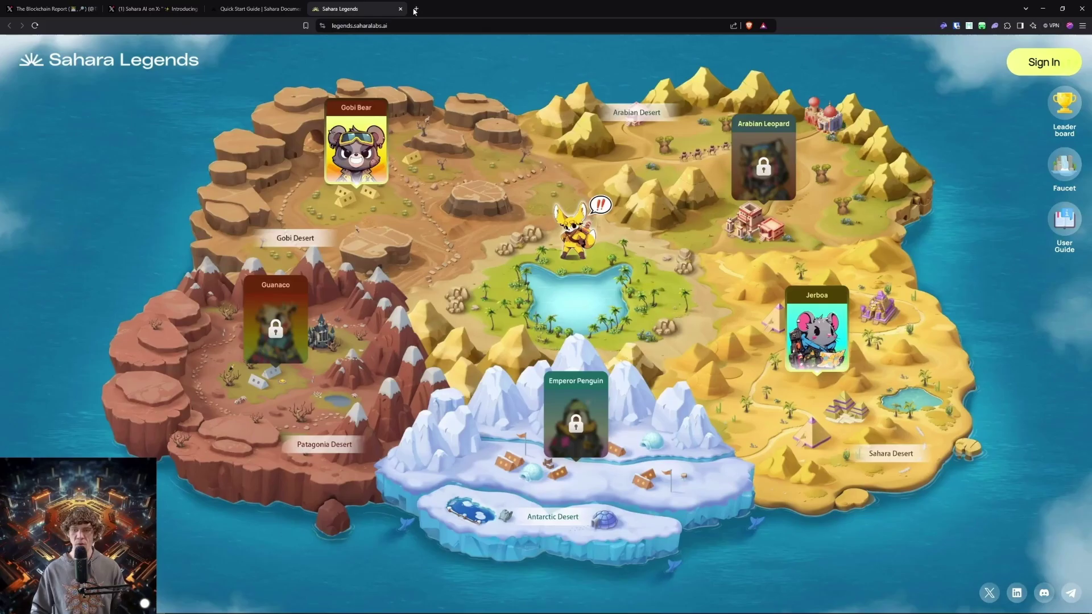
{"action": "left_click", "coordinate": [152, 9]}
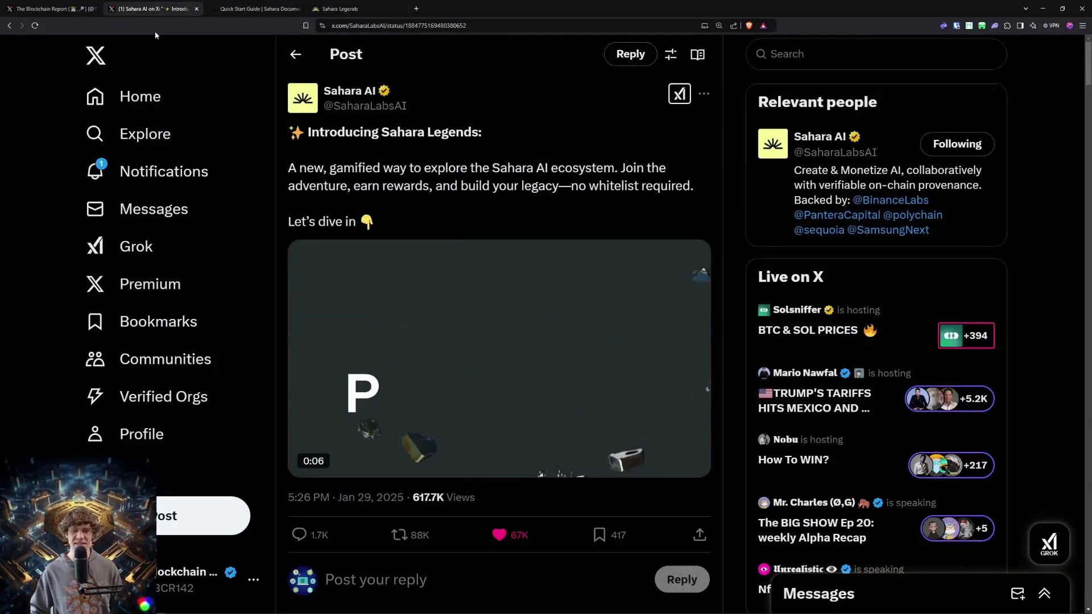
{"action": "scroll", "coordinate": [44, 283], "scroll_direction": "down", "scroll_amount": 15}
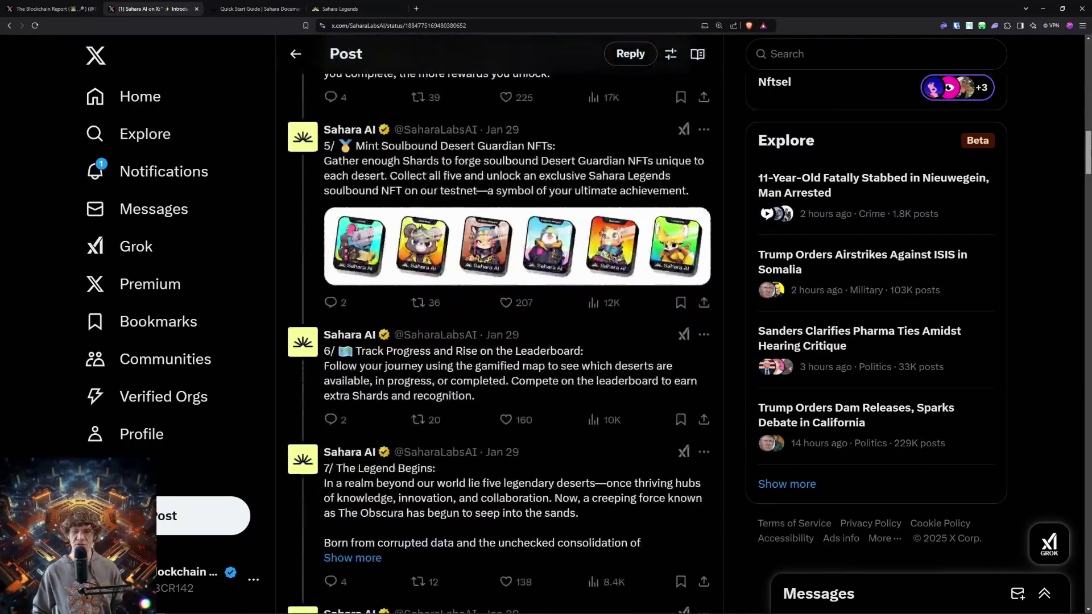
{"action": "scroll", "coordinate": [499, 341], "scroll_direction": "down", "scroll_amount": 1}
{"action": "scroll", "coordinate": [1088, 257], "scroll_direction": "down", "scroll_amount": 20}
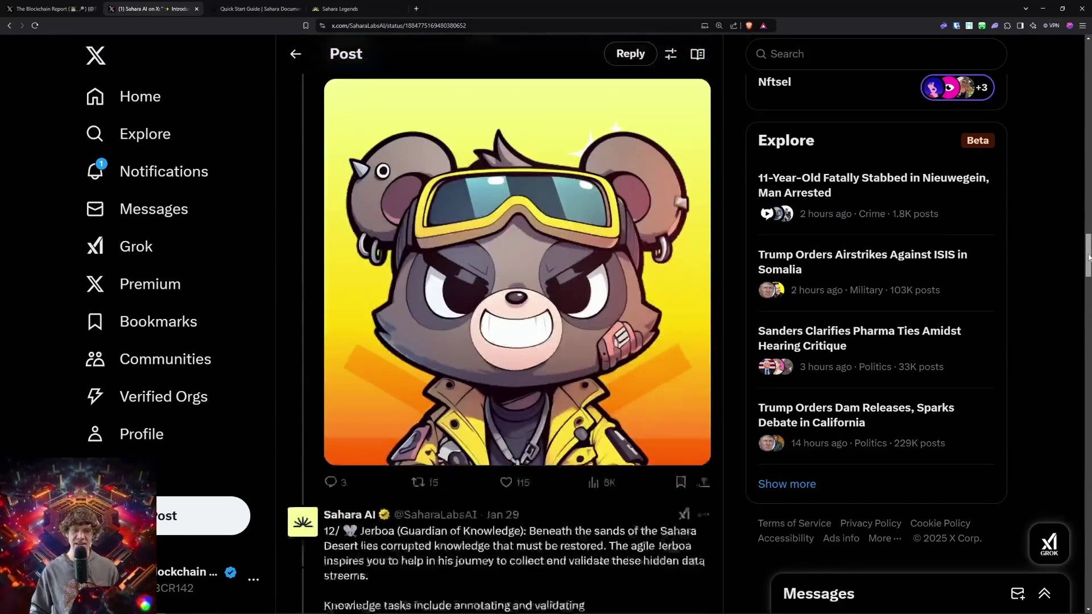
{"action": "left_click_drag", "start_coordinate": [1089, 257], "coordinate": [1088, 62]}
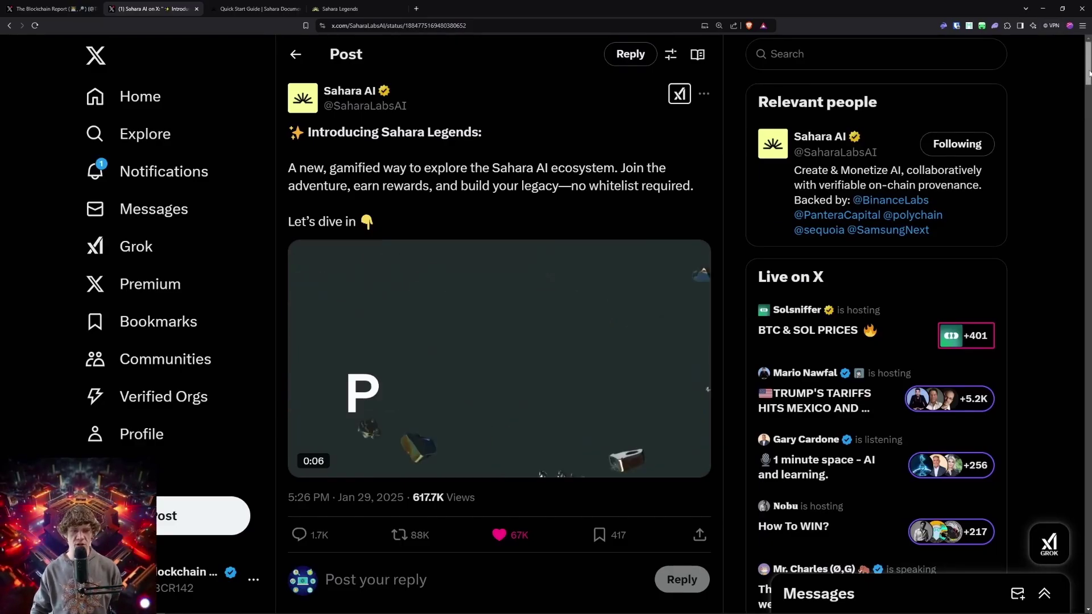
{"action": "scroll", "coordinate": [1089, 73], "scroll_direction": "down", "scroll_amount": 20}
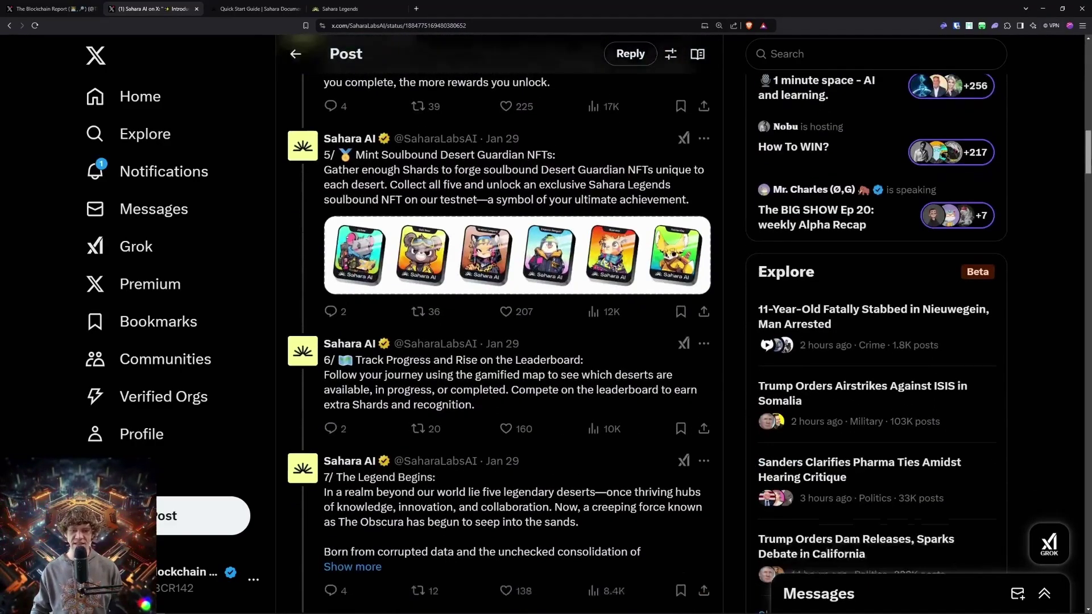
{"action": "scroll", "coordinate": [499, 341], "scroll_direction": "down", "scroll_amount": 2}
{"action": "scroll", "coordinate": [540, 381], "scroll_direction": "down", "scroll_amount": 1}
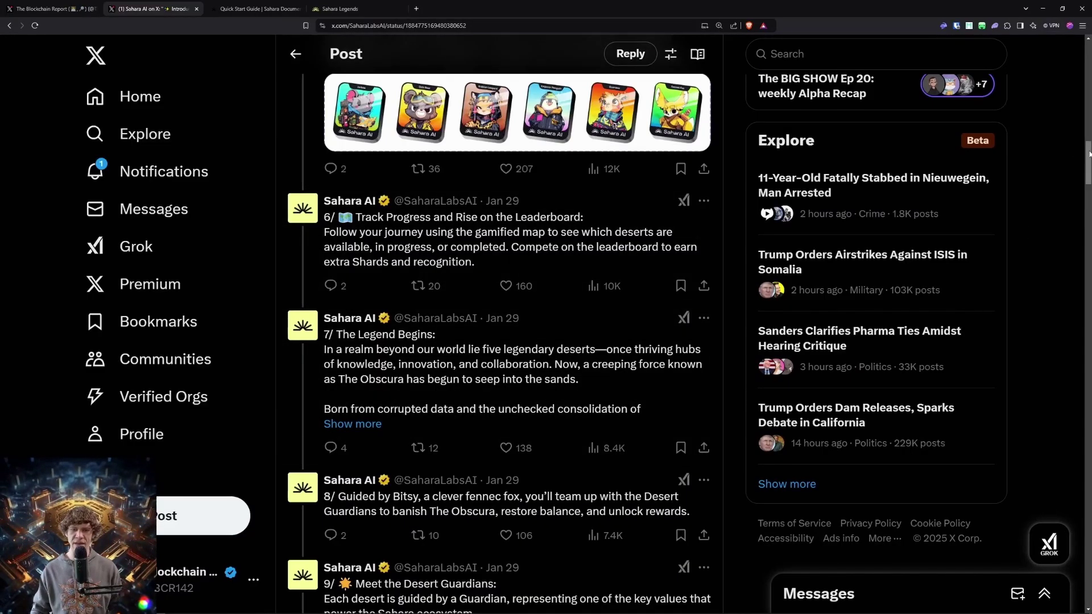
{"action": "left_click_drag", "start_coordinate": [1089, 154], "coordinate": [326, 3]}
- Bring Discord up over the game and browse the #welcome and #rules-guidelines channels
{"action": "left_click", "coordinate": [326, 7]}
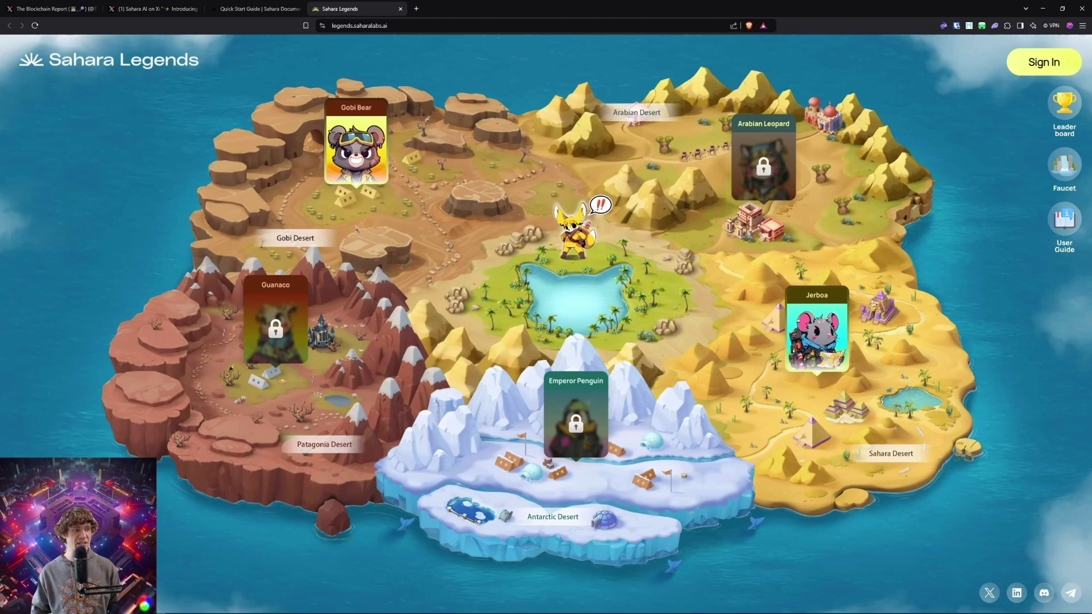
{"action": "key", "text": "alt+Tab"}
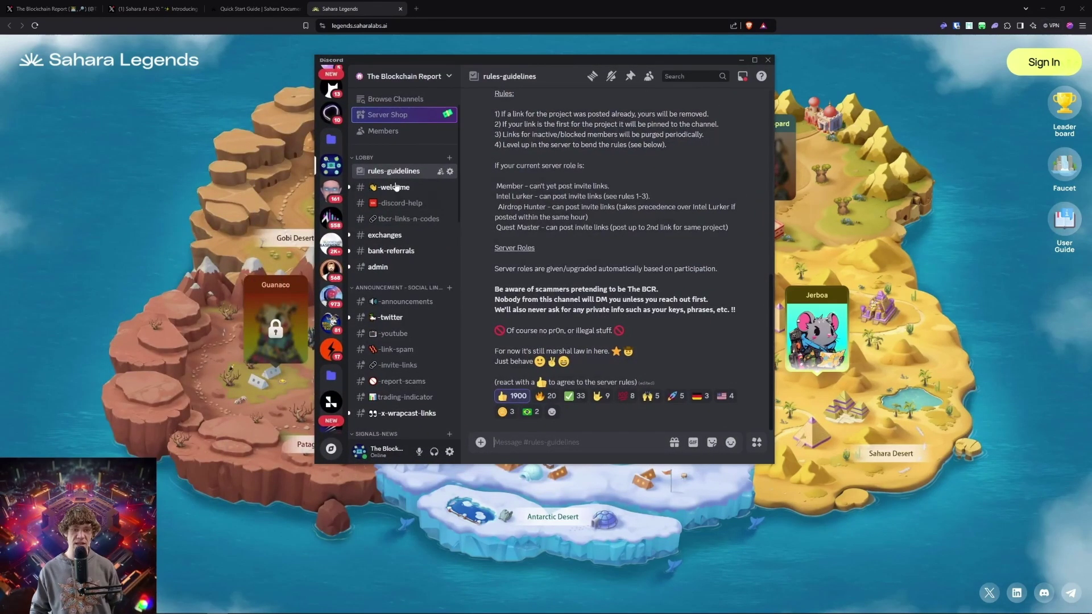
{"action": "left_click", "coordinate": [394, 187]}
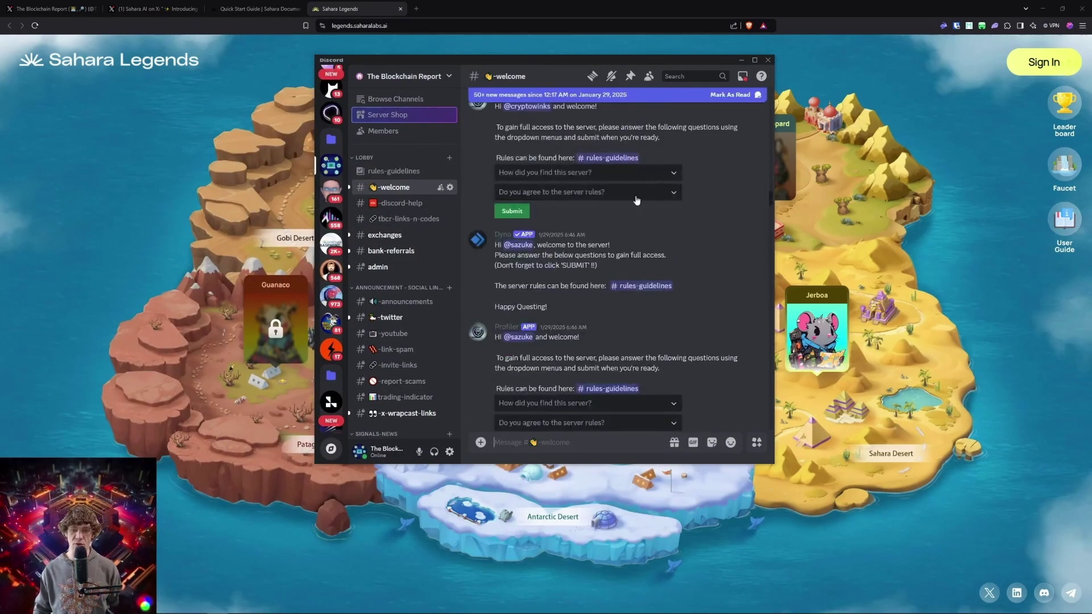
{"action": "left_click", "coordinate": [404, 173]}
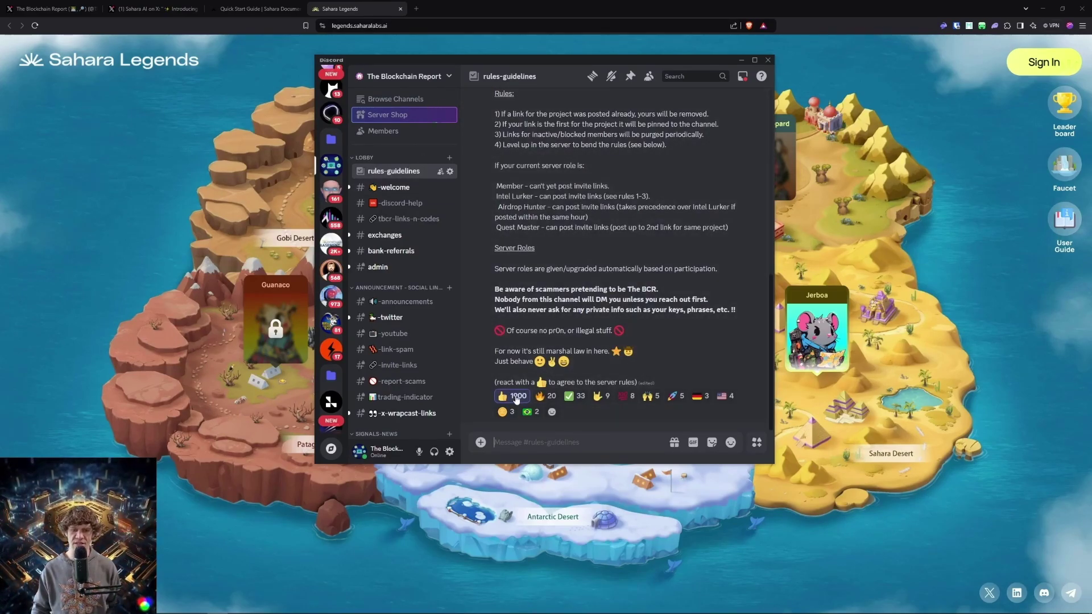
{"action": "left_click", "coordinate": [394, 187]}
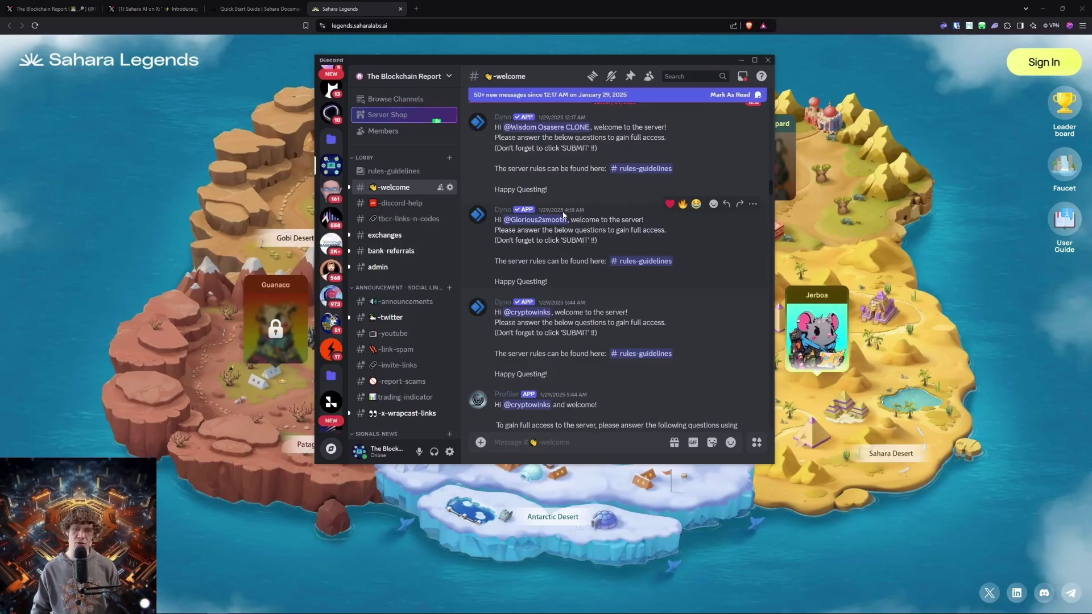
{"action": "left_click", "coordinate": [408, 171]}
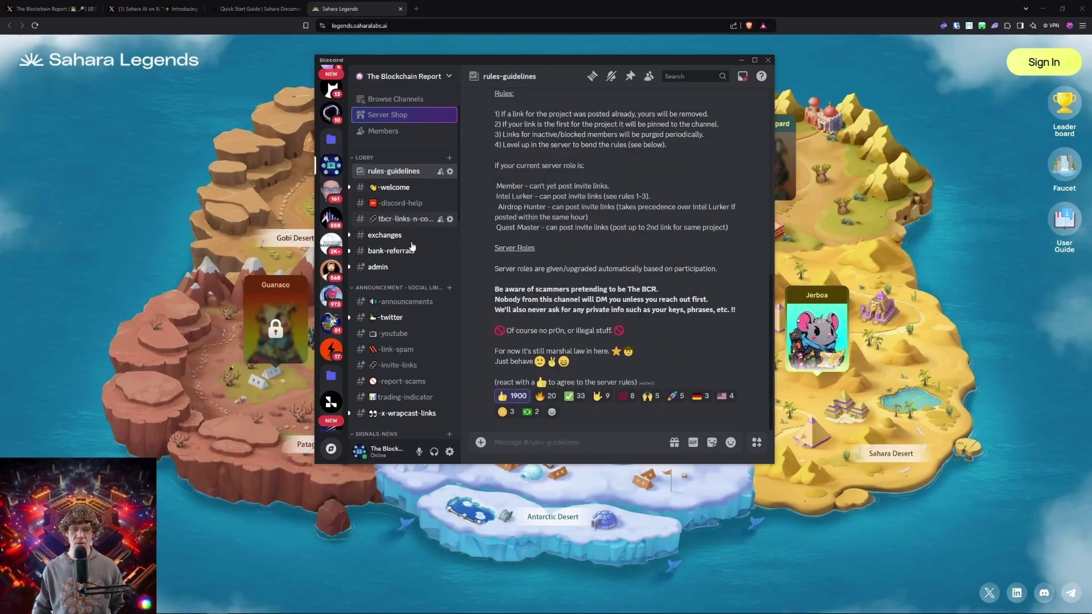
{"action": "scroll", "coordinate": [413, 247], "scroll_direction": "down", "scroll_amount": 5}
{"action": "scroll", "coordinate": [413, 246], "scroll_direction": "up", "scroll_amount": 8}
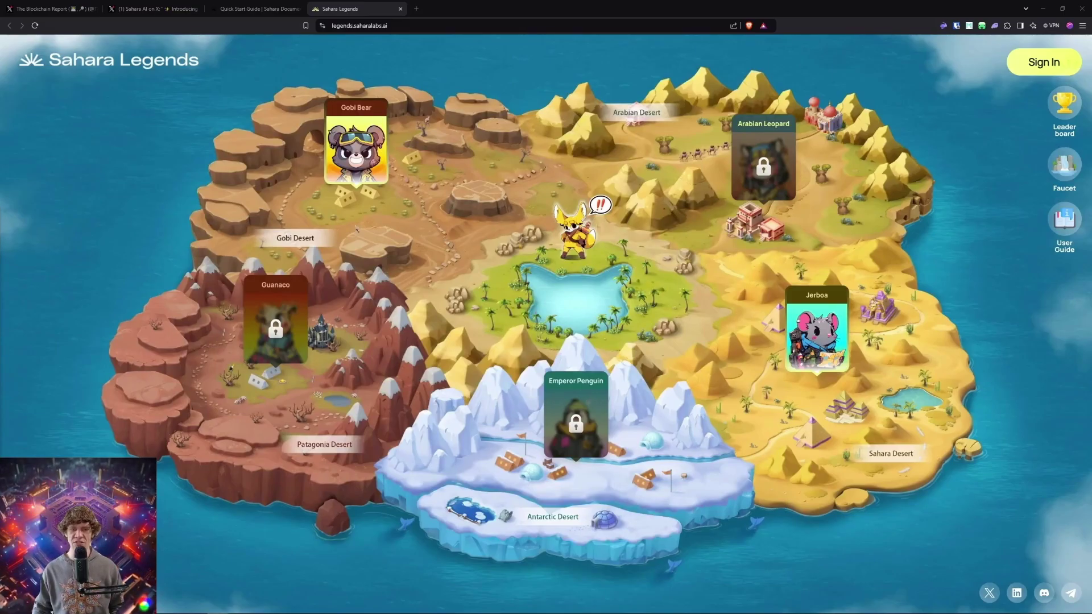
{"action": "left_click", "coordinate": [154, 8]}
{"action": "left_click", "coordinate": [54, 8]}
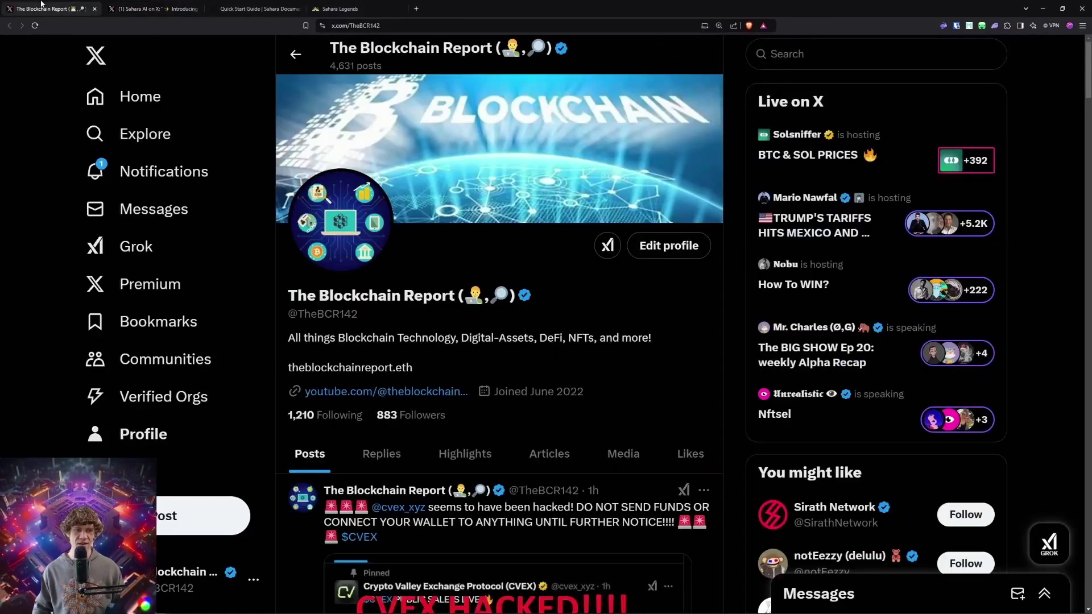
{"action": "scroll", "coordinate": [518, 221], "scroll_direction": "down", "scroll_amount": 5}
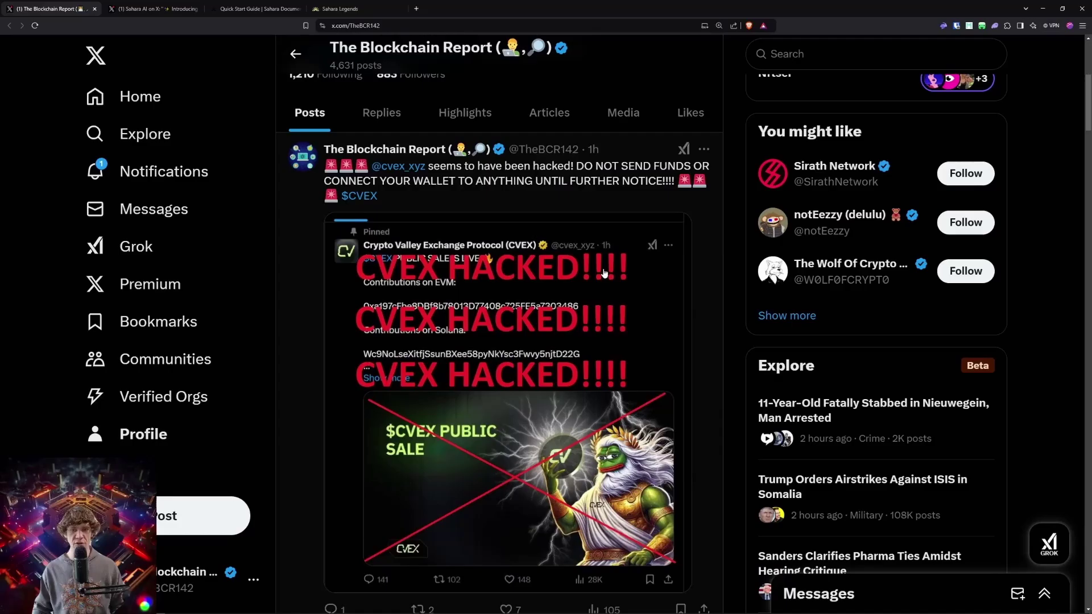
{"action": "scroll", "coordinate": [564, 229], "scroll_direction": "down", "scroll_amount": 10}
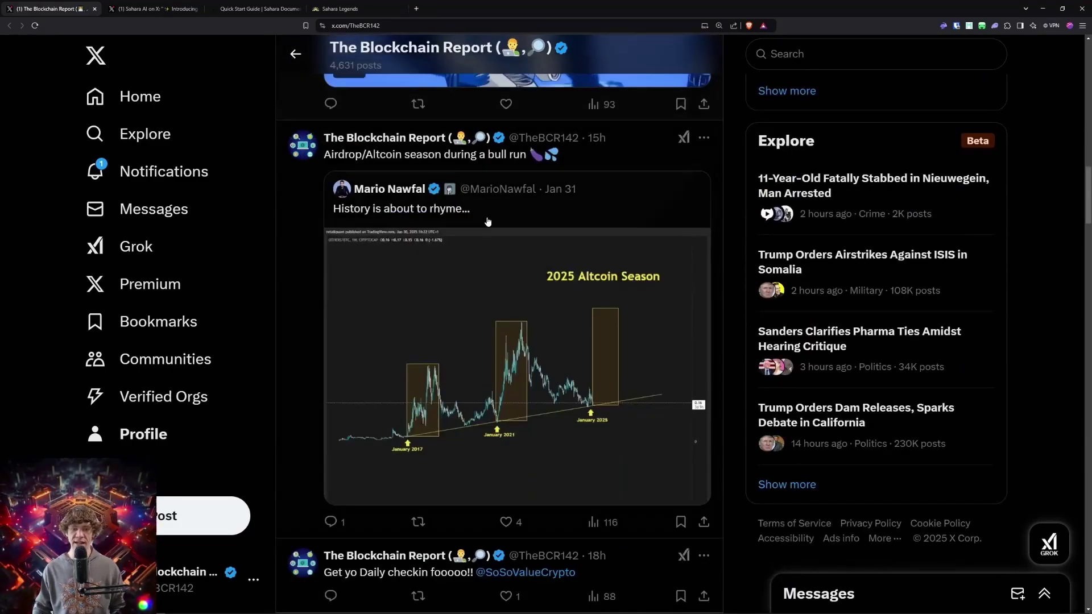
{"action": "scroll", "coordinate": [1045, 426], "scroll_direction": "up", "scroll_amount": 15}
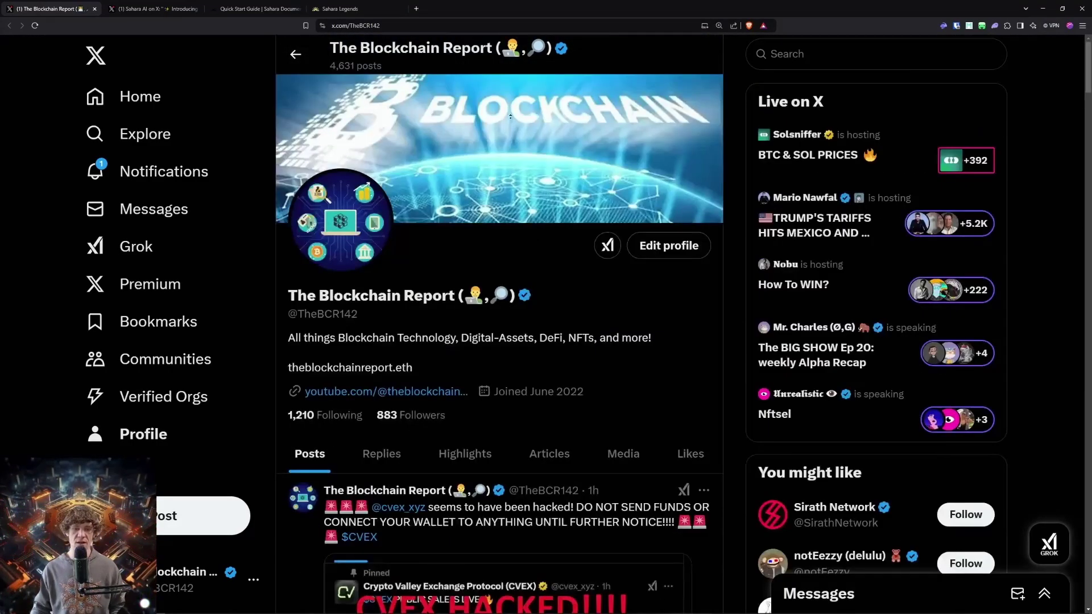
{"action": "scroll", "coordinate": [1045, 426], "scroll_direction": "down", "scroll_amount": 5}
{"action": "left_click", "coordinate": [339, 9]}
{"action": "left_click", "coordinate": [198, 3]}
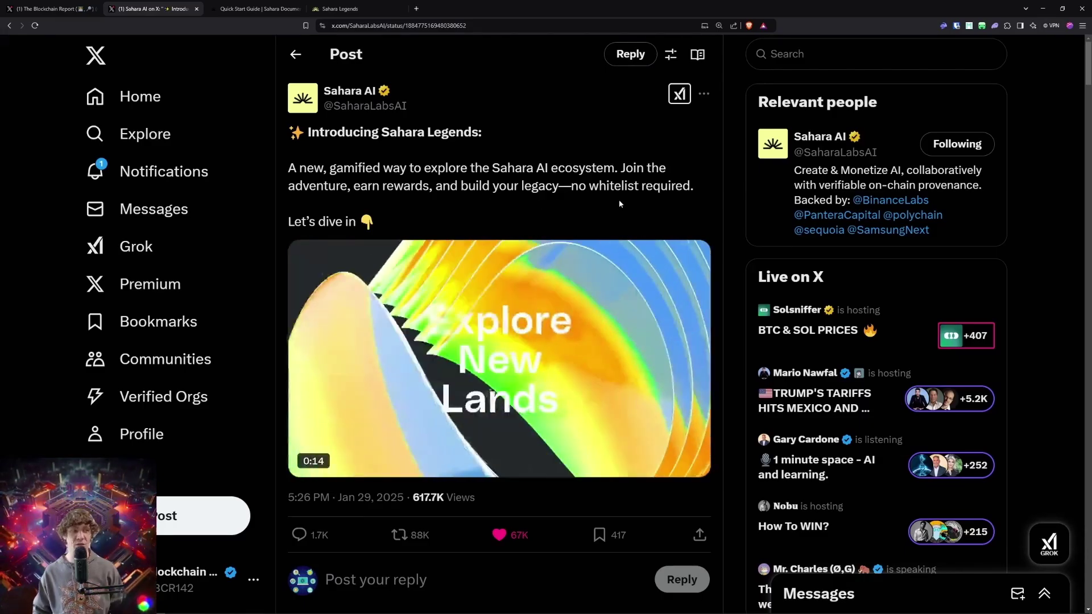
- Open thread replies 2/ How It Works, 3/ Complete Tasks, 4/ Earn Shards and 5/ Mint NFTs
{"action": "scroll", "coordinate": [403, 180], "scroll_direction": "down", "scroll_amount": 9}
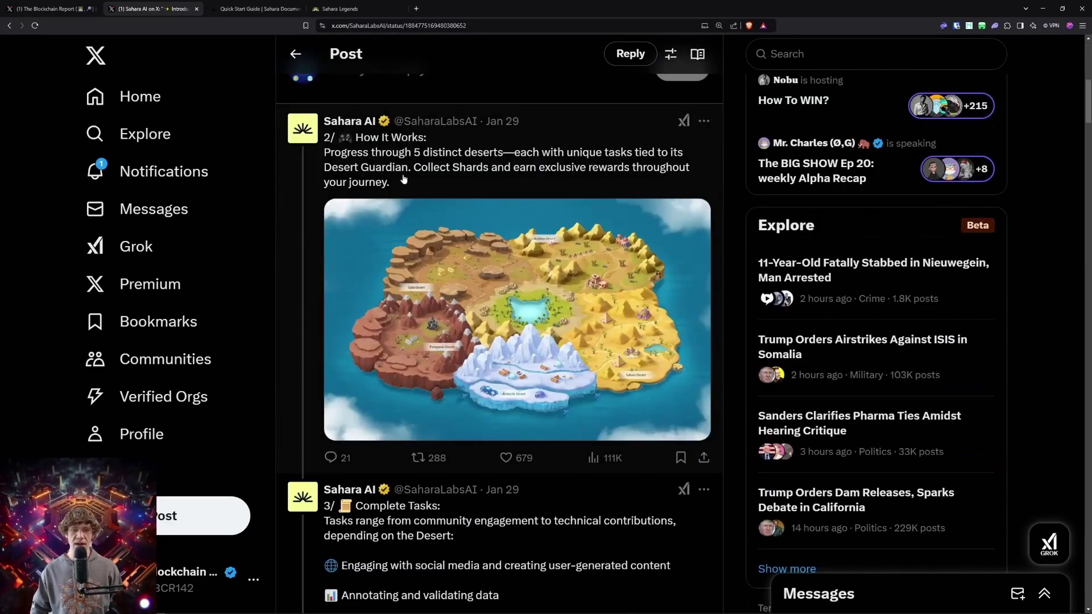
{"action": "left_click", "coordinate": [603, 175]}
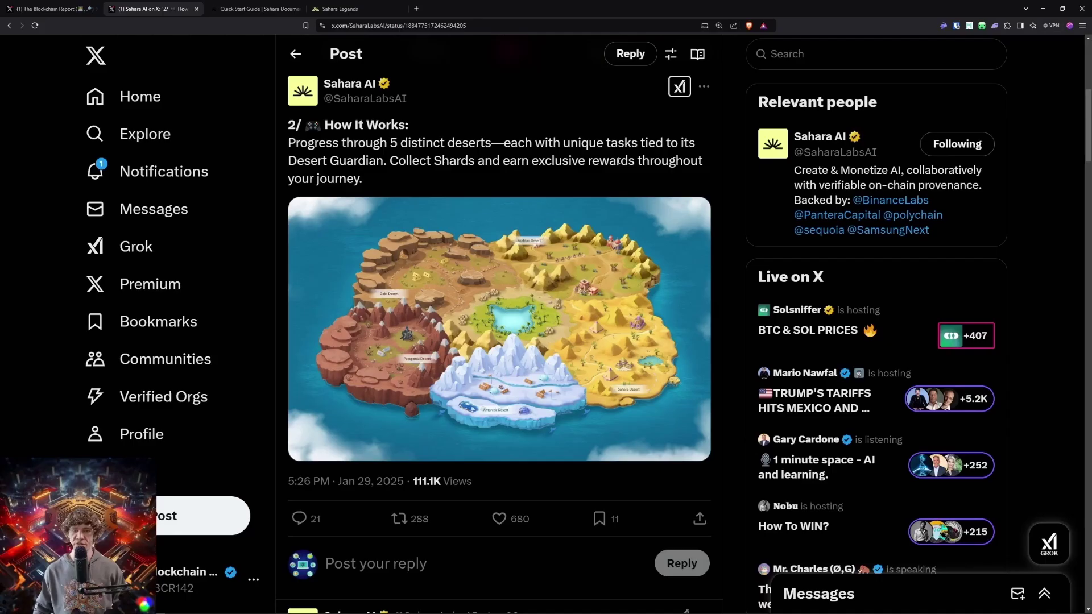
{"action": "left_click", "coordinate": [618, 326]}
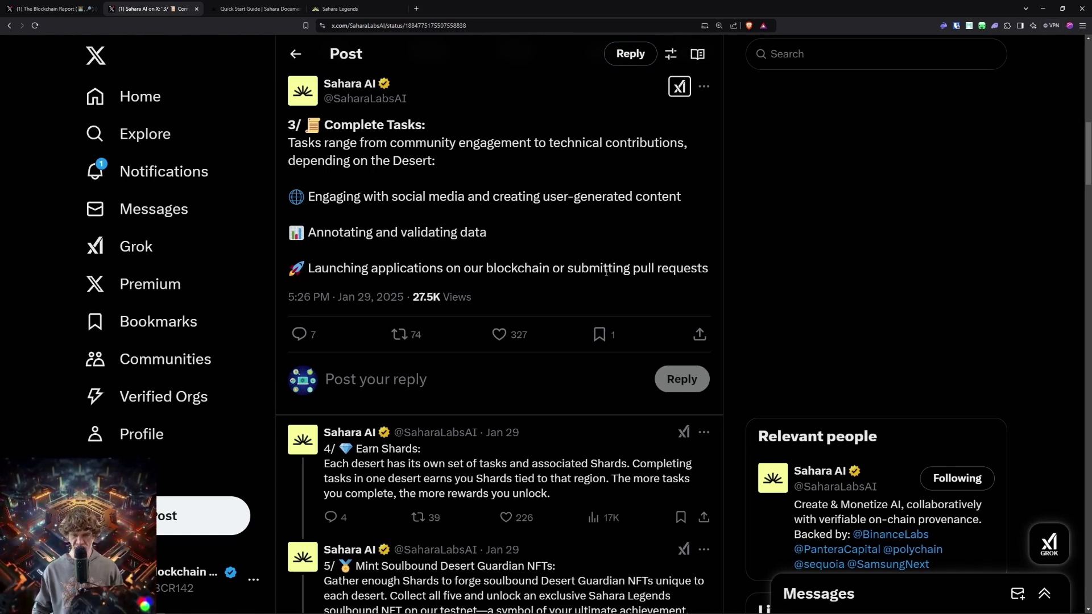
{"action": "left_click", "coordinate": [399, 479]}
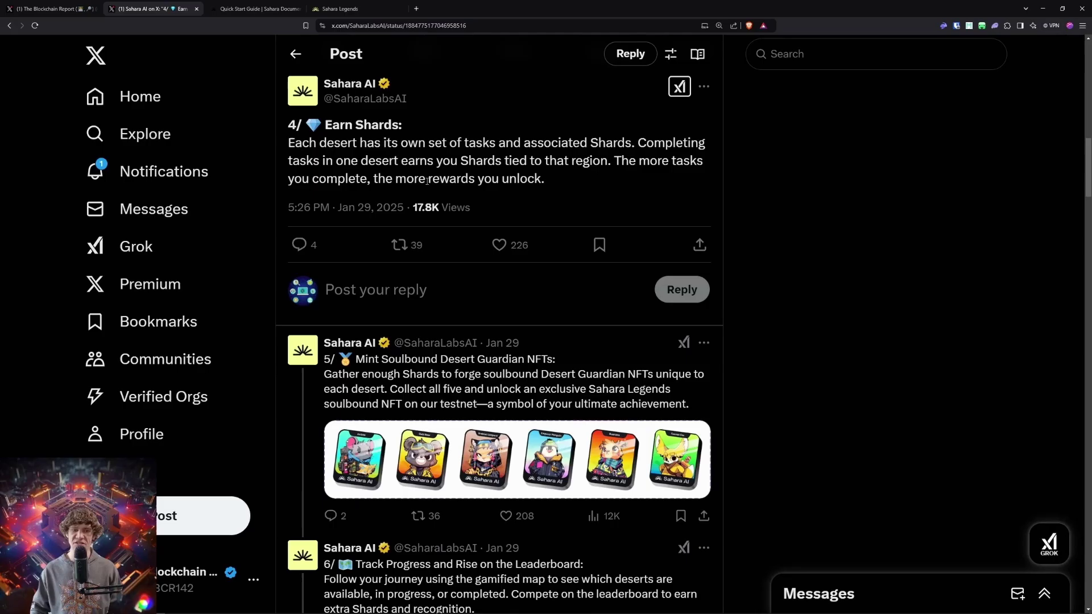
{"action": "left_click", "coordinate": [512, 381]}
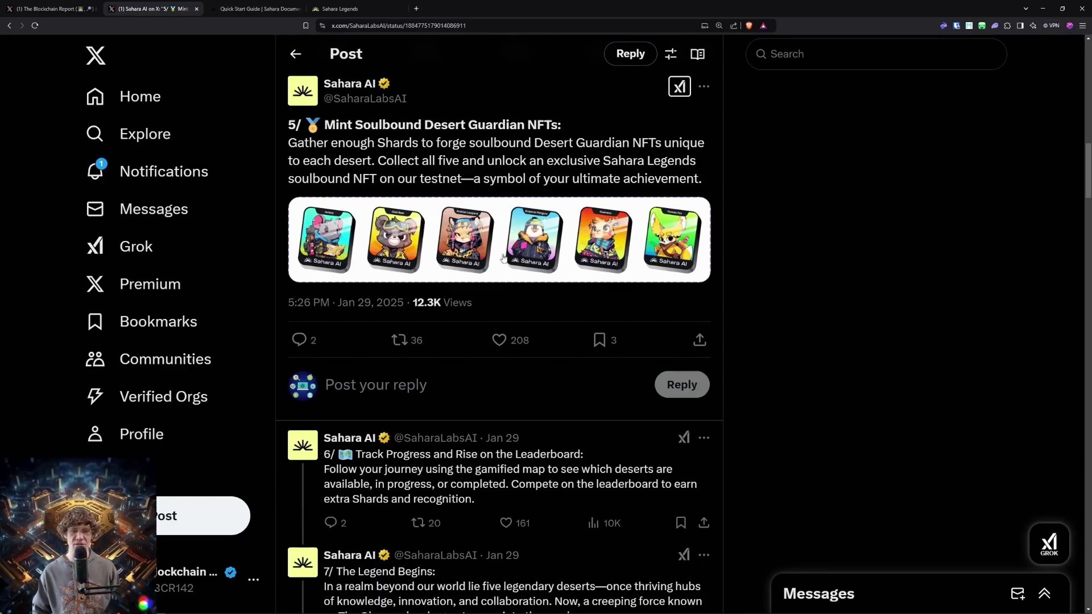
- Open the 6/ Track Progress leaderboard post and the 8/ Bitsy the fennec fox post
{"action": "scroll", "coordinate": [438, 451], "scroll_direction": "down", "scroll_amount": 4}
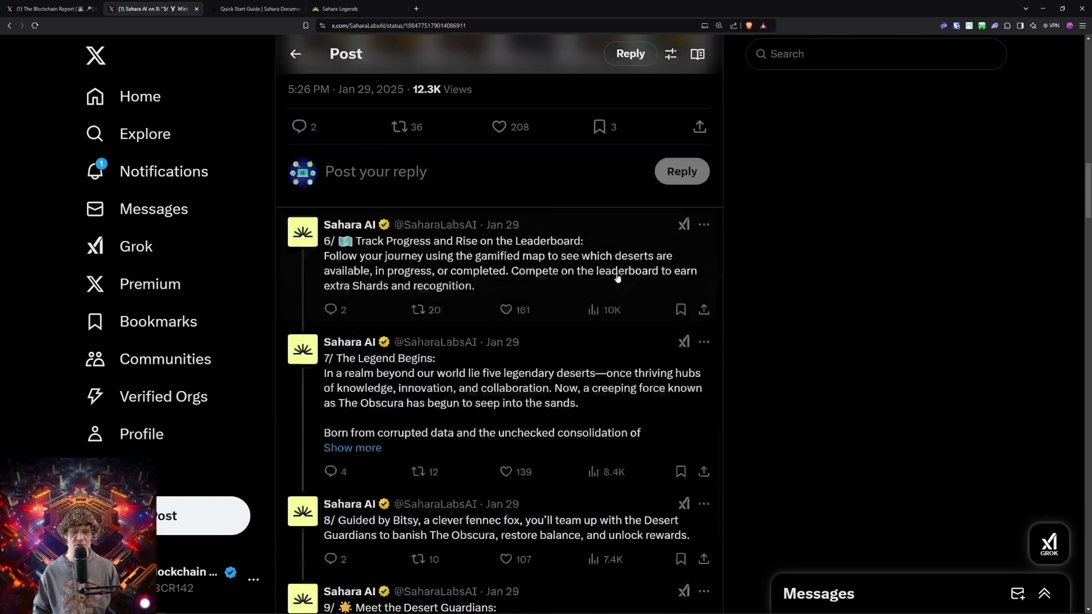
{"action": "left_click", "coordinate": [496, 274]}
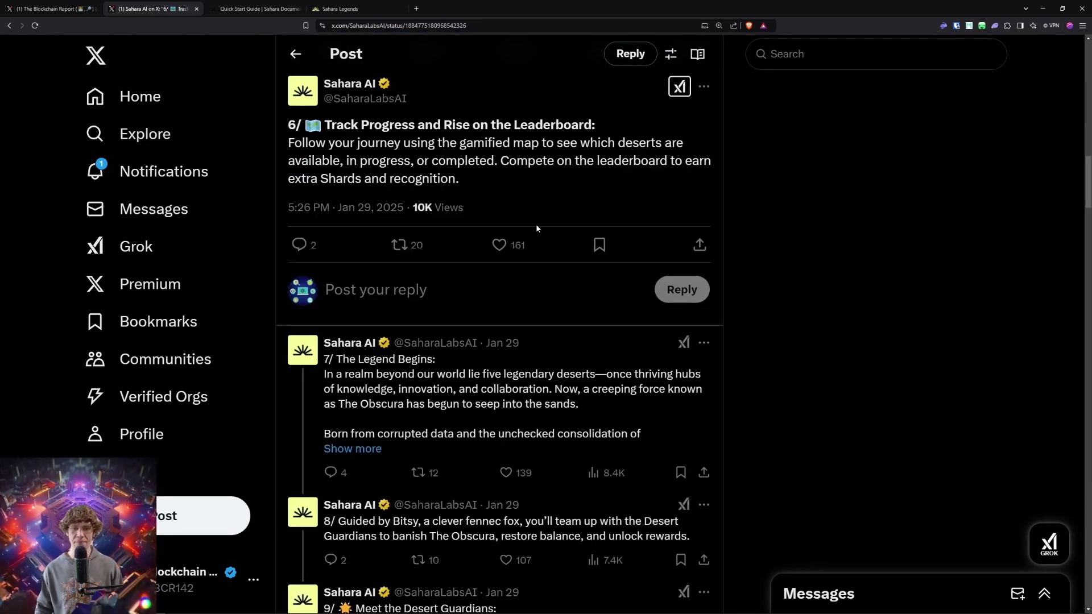
{"action": "scroll", "coordinate": [537, 228], "scroll_direction": "down", "scroll_amount": 5}
{"action": "left_click", "coordinate": [511, 223]}
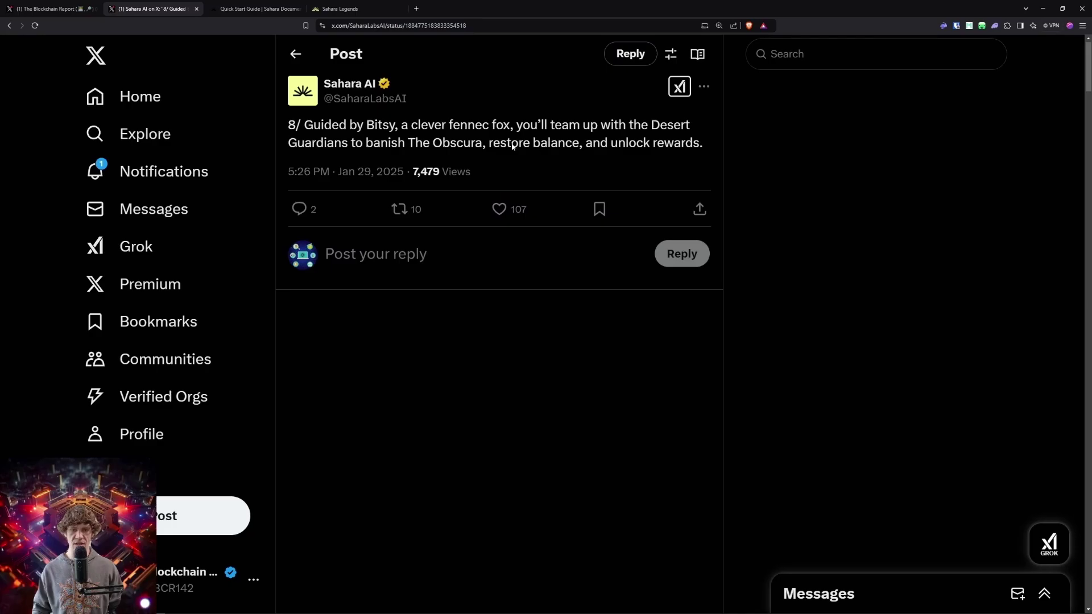
- Scroll to the thread's end: 18/ with the user-guide link and the final 19/
{"action": "scroll", "coordinate": [478, 140], "scroll_direction": "down", "scroll_amount": 3}
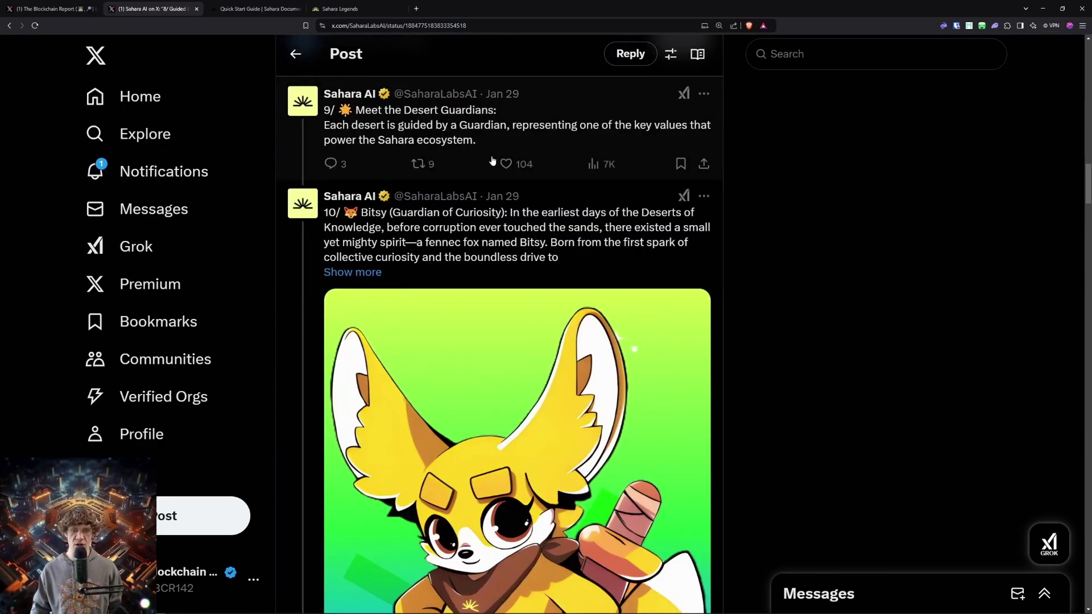
{"action": "scroll", "coordinate": [504, 152], "scroll_direction": "down", "scroll_amount": 2}
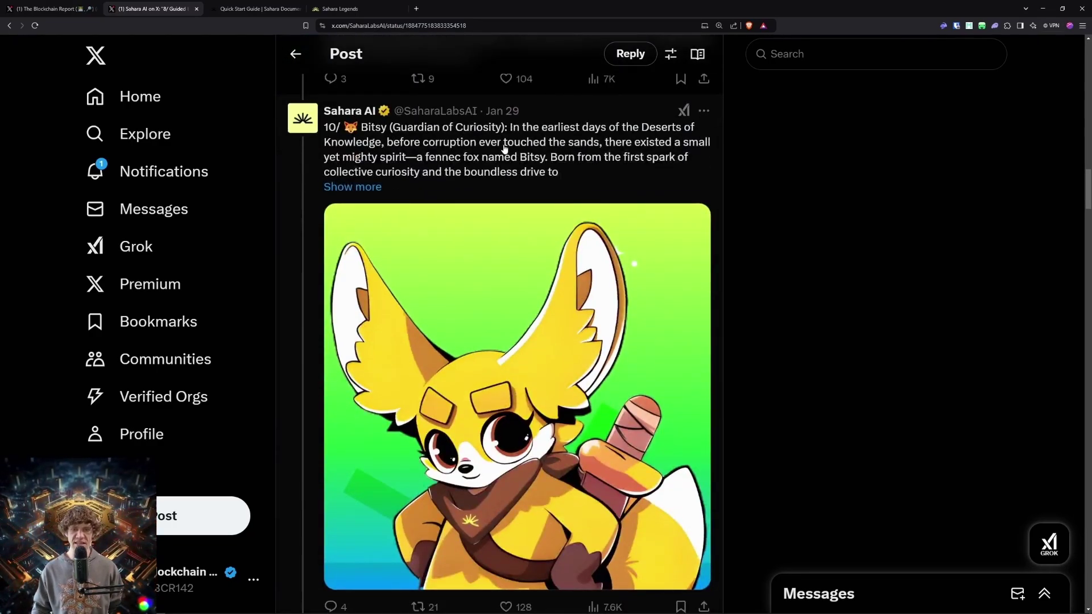
{"action": "scroll", "coordinate": [504, 149], "scroll_direction": "down", "scroll_amount": 15}
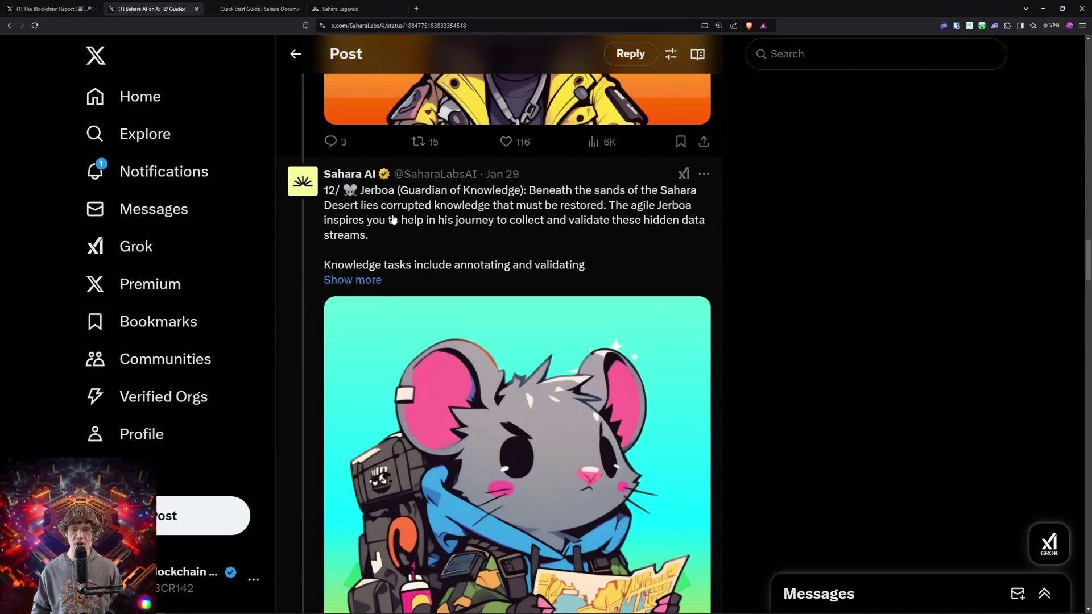
{"action": "scroll", "coordinate": [394, 220], "scroll_direction": "down", "scroll_amount": 10}
{"action": "scroll", "coordinate": [414, 214], "scroll_direction": "down", "scroll_amount": 15}
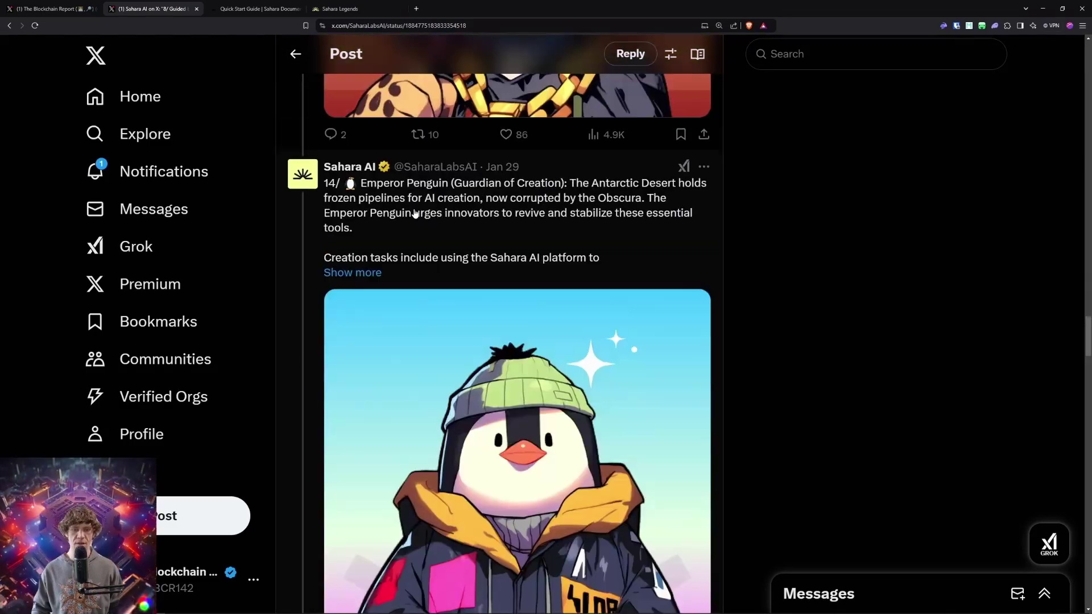
{"action": "scroll", "coordinate": [466, 237], "scroll_direction": "down", "scroll_amount": 5}
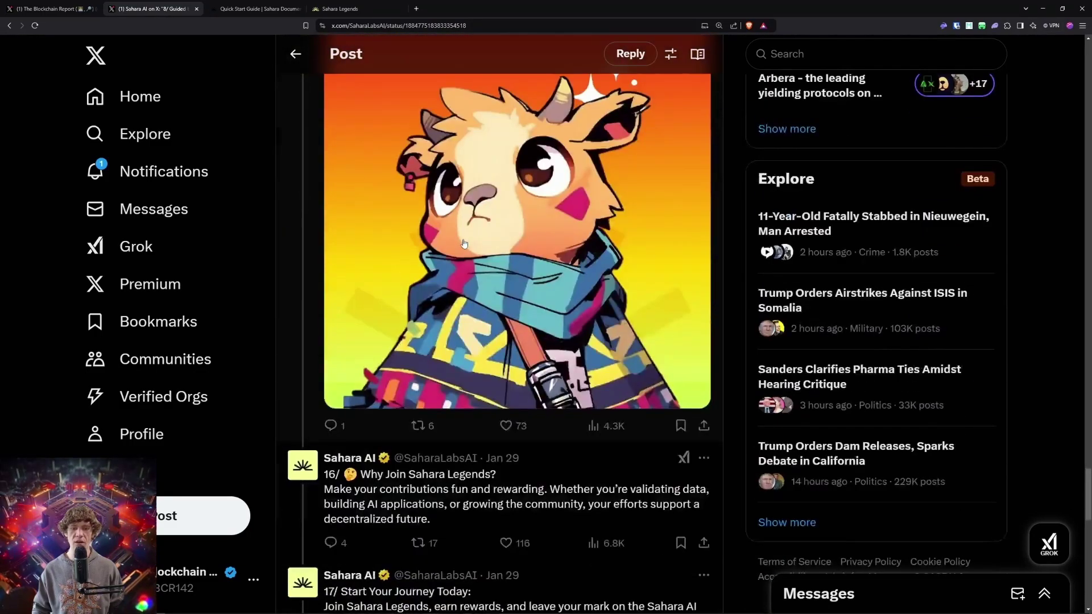
{"action": "scroll", "coordinate": [464, 216], "scroll_direction": "up", "scroll_amount": 3}
{"action": "scroll", "coordinate": [463, 186], "scroll_direction": "down", "scroll_amount": 6}
{"action": "scroll", "coordinate": [463, 187], "scroll_direction": "down", "scroll_amount": 3}
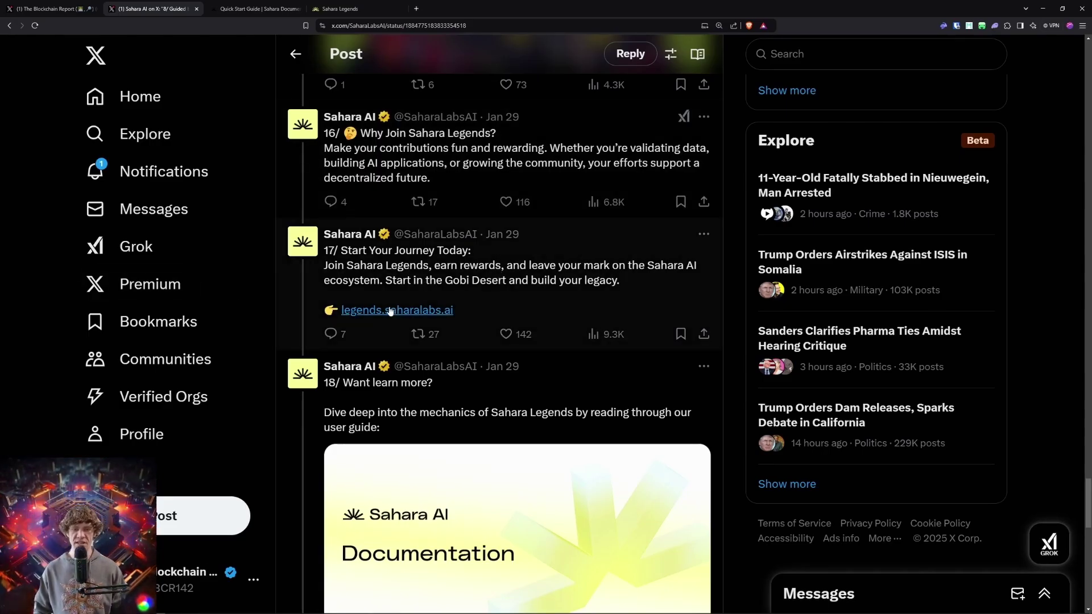
{"action": "scroll", "coordinate": [488, 484], "scroll_direction": "down", "scroll_amount": 3}
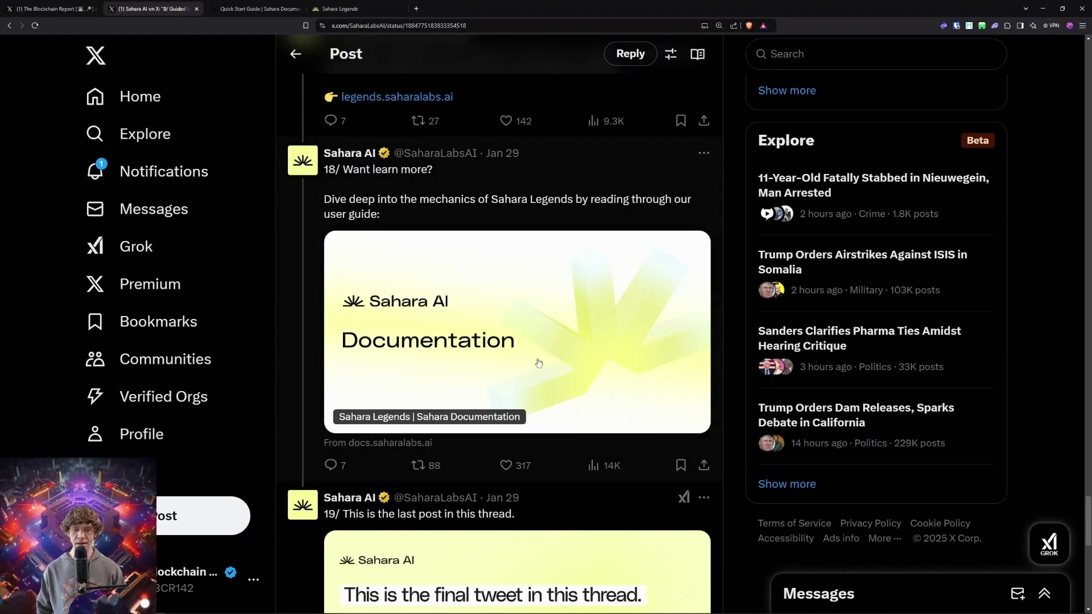
- Read the Sahara Legends overview and four-step Quick Start Guide, then return to the desert map
{"action": "left_click", "coordinate": [256, 9]}
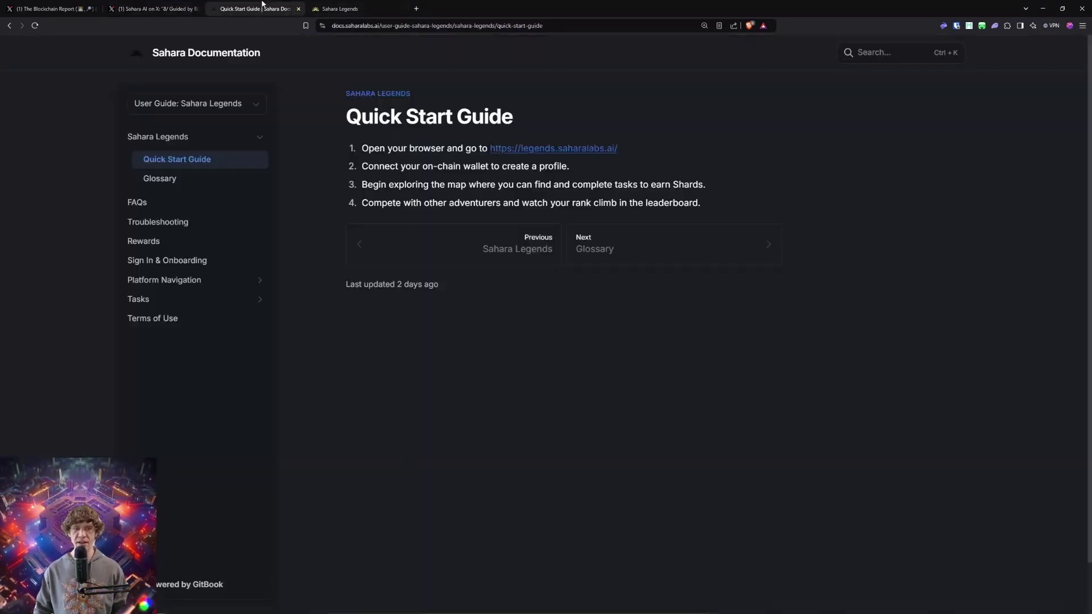
{"action": "left_click", "coordinate": [171, 142]}
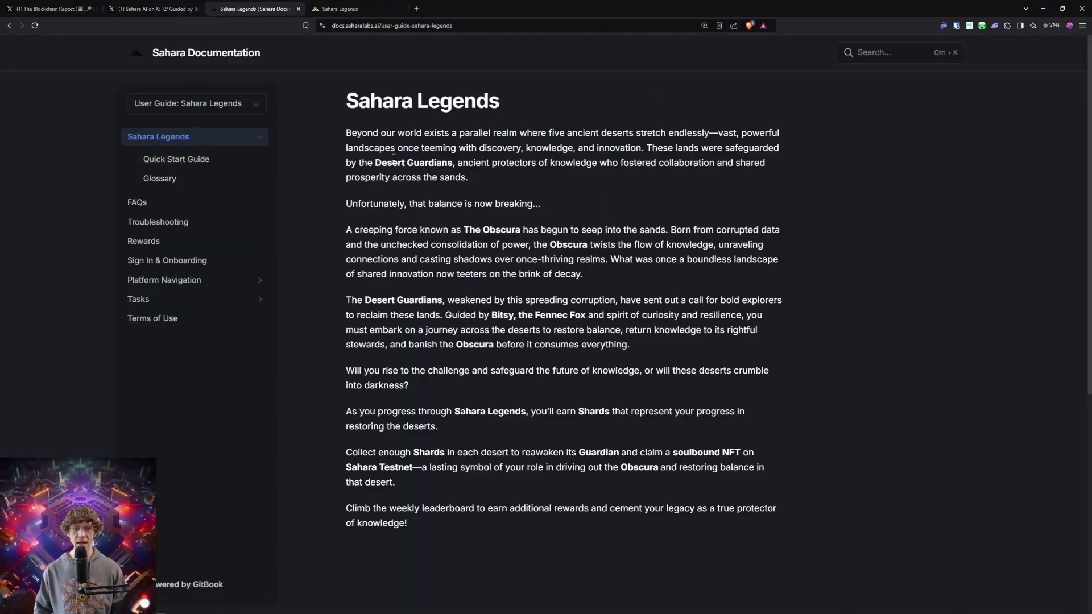
{"action": "left_click", "coordinate": [176, 160]}
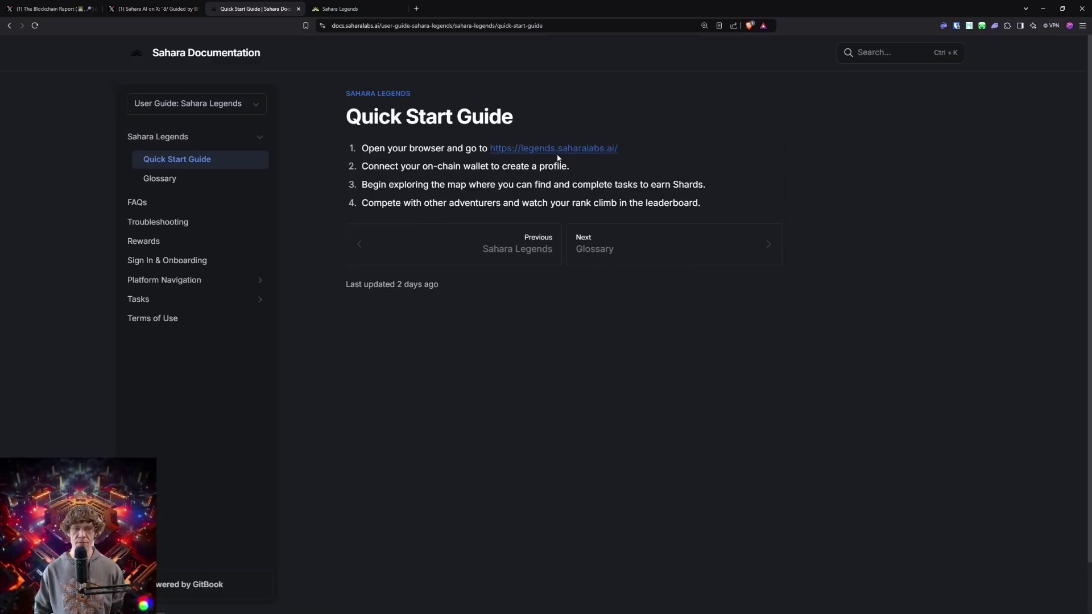
{"action": "left_click", "coordinate": [154, 9]}
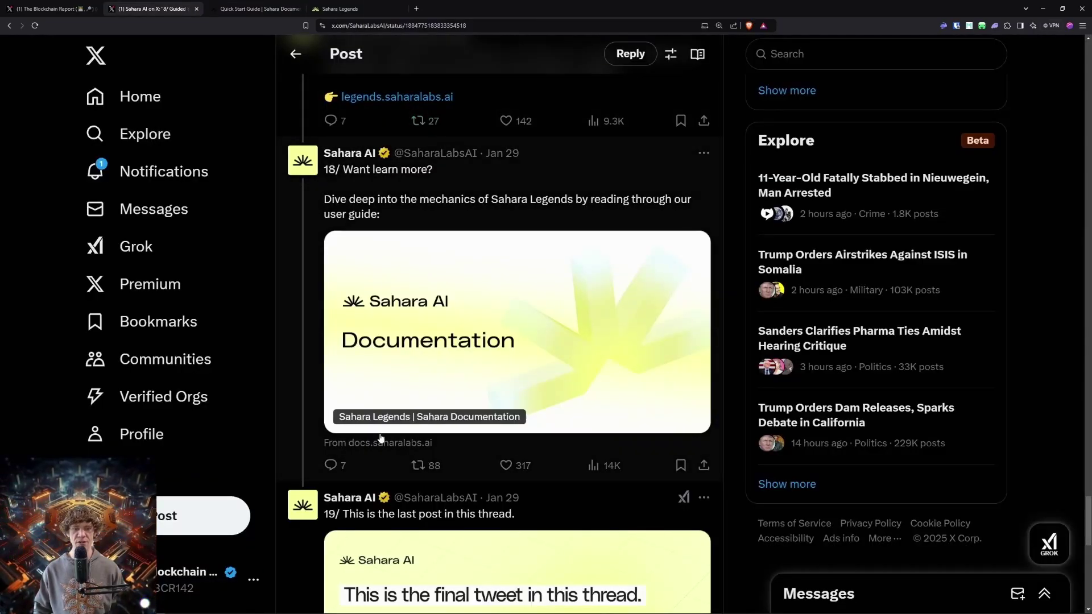
{"action": "left_click", "coordinate": [256, 9]}
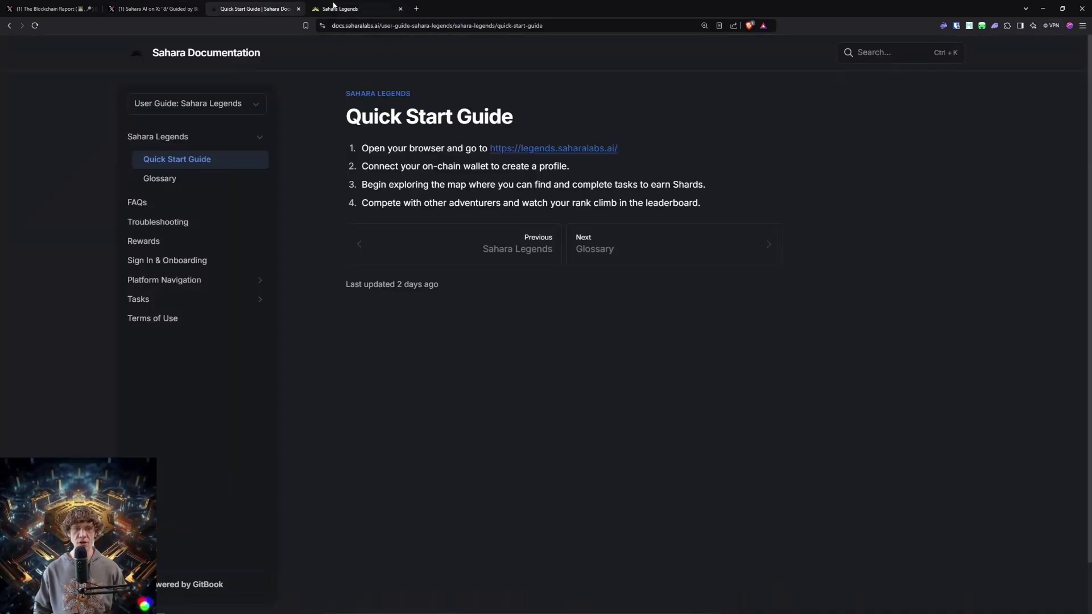
{"action": "left_click", "coordinate": [376, 7]}
- Sign in to Sahara Legends with the Rabby wallet
{"action": "left_click", "coordinate": [256, 9]}
{"action": "left_click", "coordinate": [364, 8]}
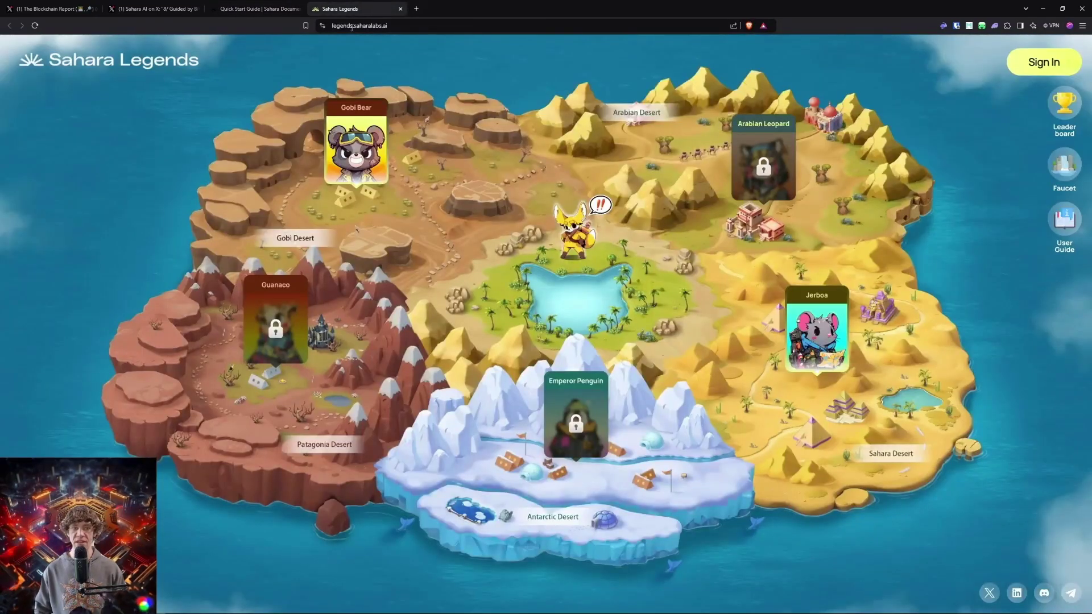
{"action": "left_click", "coordinate": [1048, 73]}
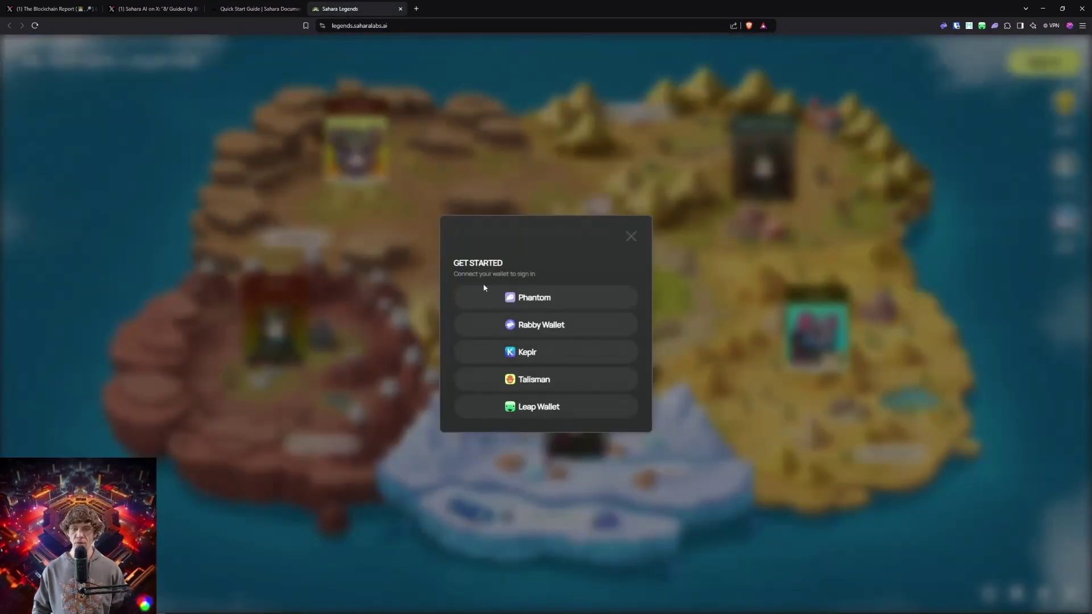
{"action": "left_click", "coordinate": [562, 326]}
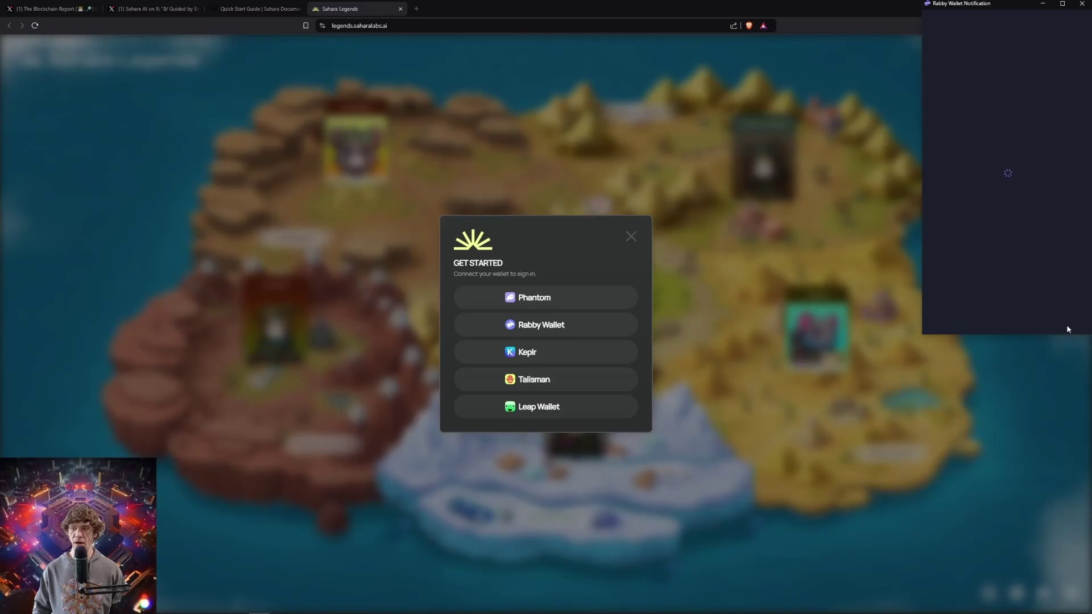
{"action": "left_click", "coordinate": [1041, 293]}
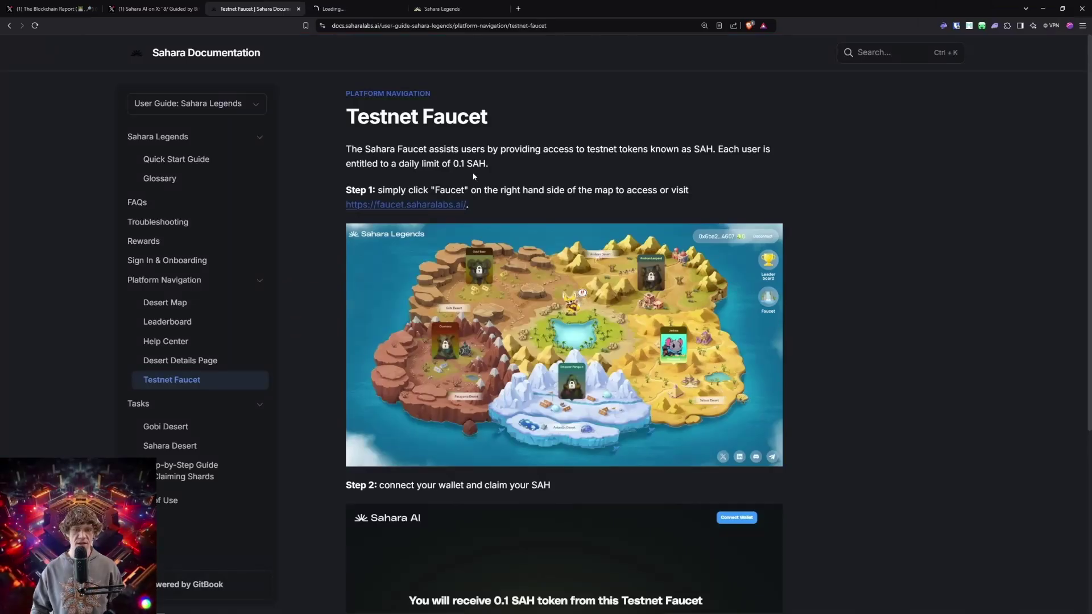
- Connect Rabby to faucet.saharalabs.ai and dismiss the Add Custom Network popup
{"action": "left_click", "coordinate": [397, 5]}
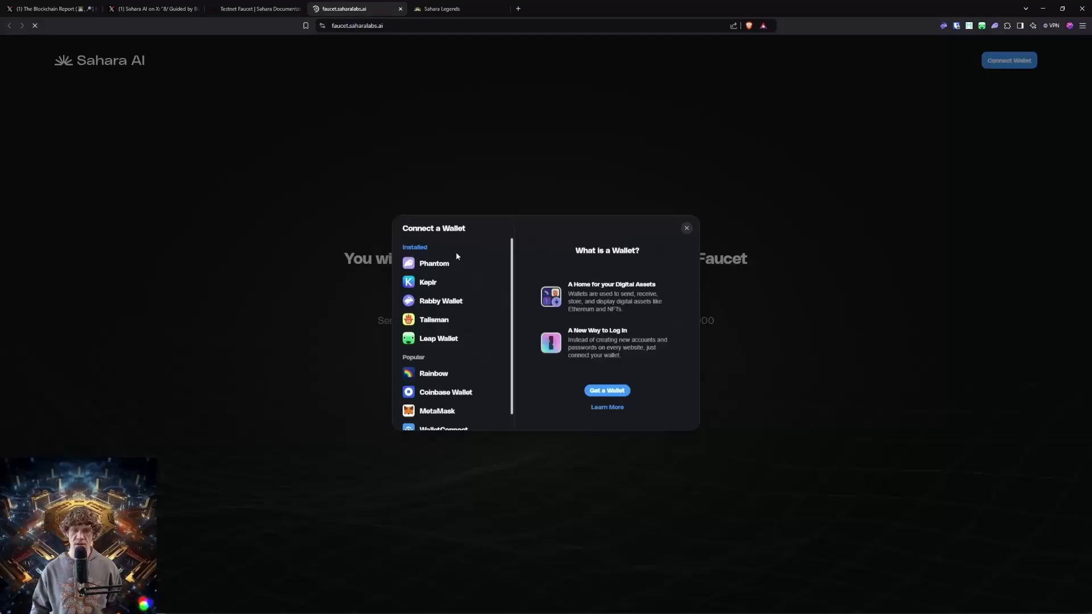
{"action": "left_click", "coordinate": [424, 303]}
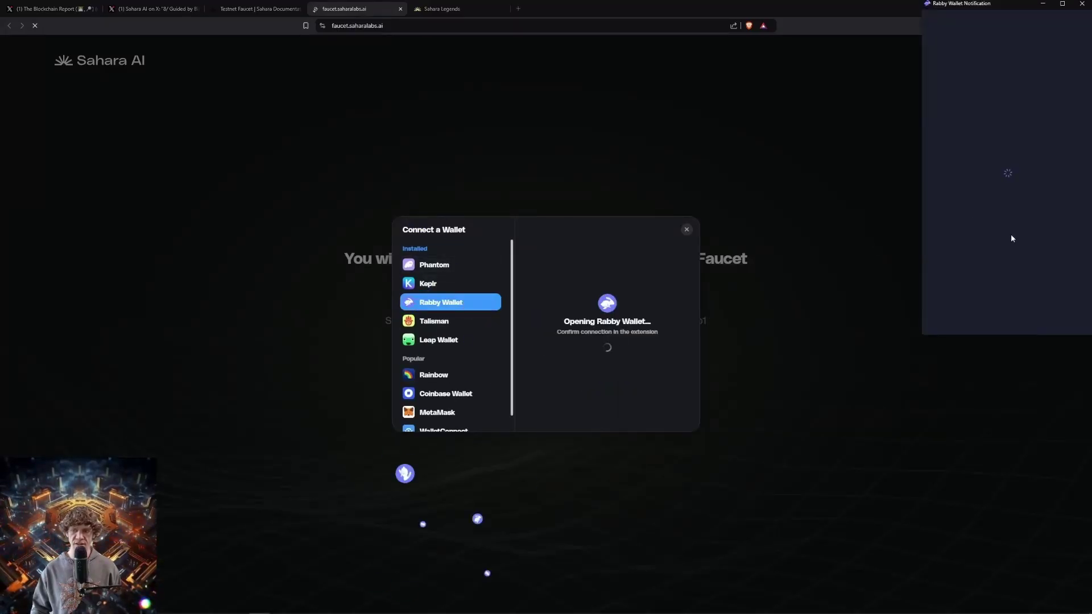
{"action": "left_click", "coordinate": [1059, 297]}
{"action": "left_click", "coordinate": [1082, 4]}
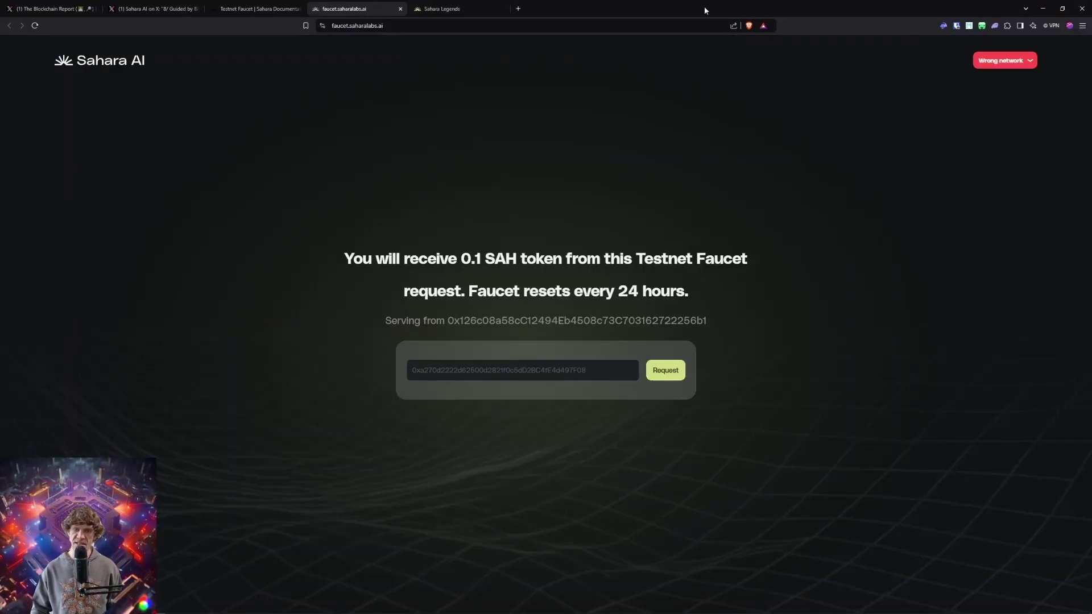
- On chainlist.org, include testnets, search 'saha', and add SaharaAI Testnet (chain ID 313313)
{"action": "left_click", "coordinate": [450, 9]}
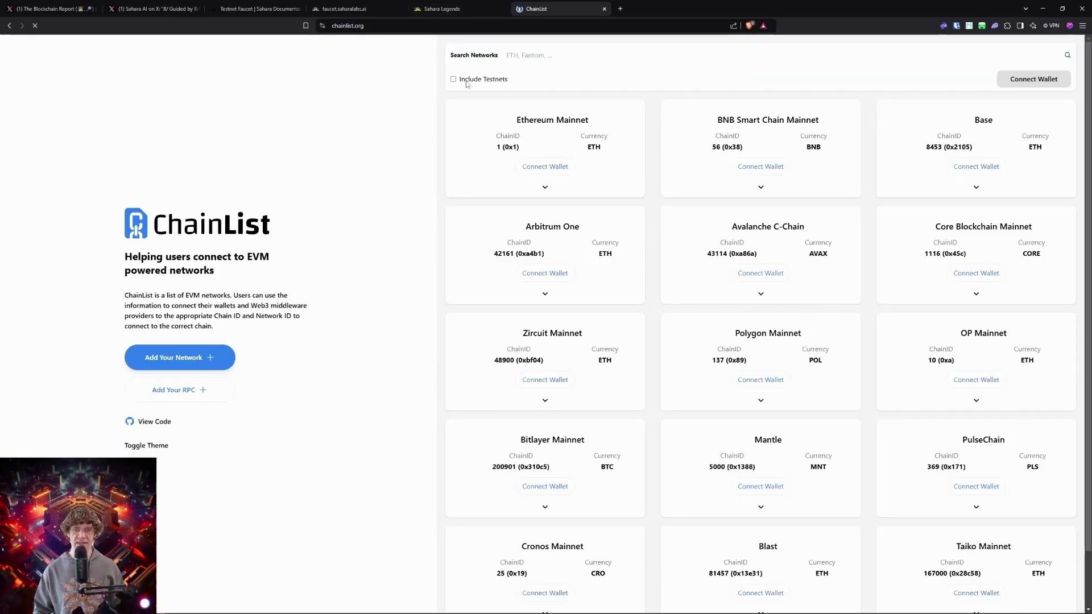
{"action": "left_click", "coordinate": [466, 83]}
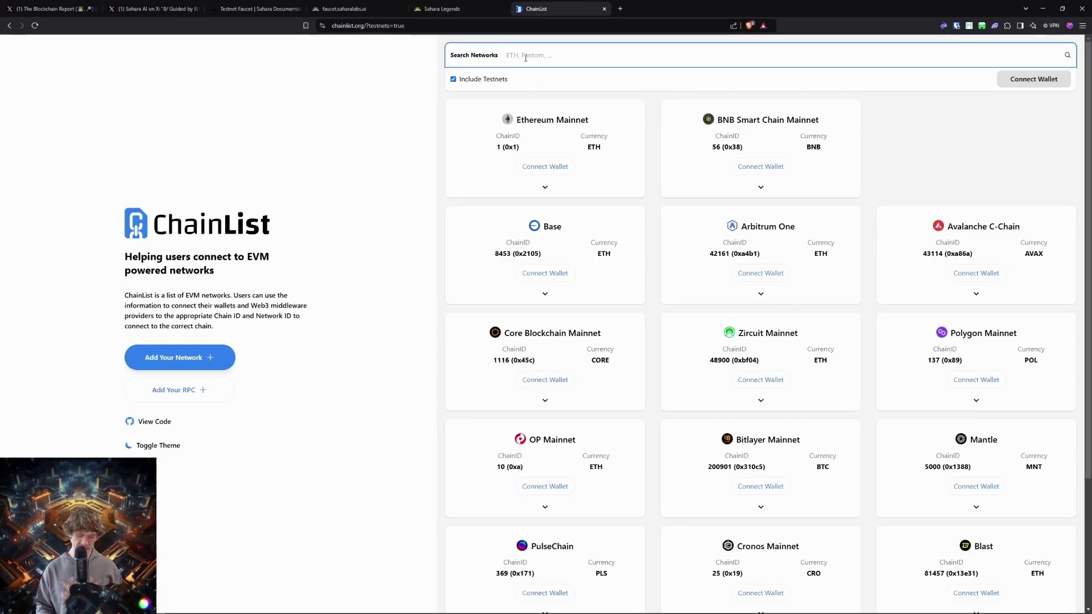
{"action": "type", "text": "saha"}
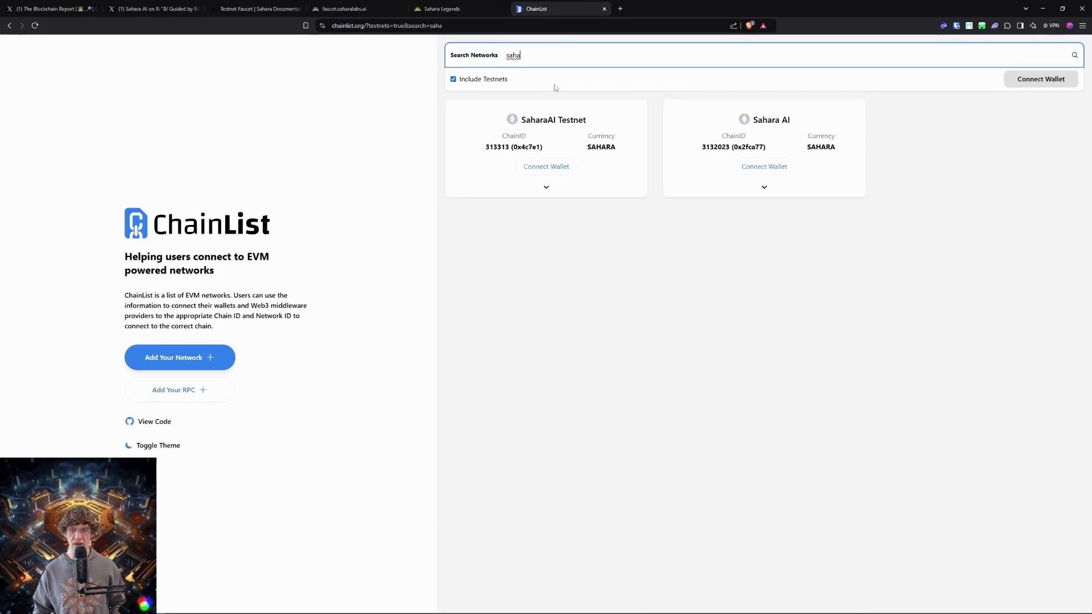
{"action": "left_click", "coordinate": [547, 178]}
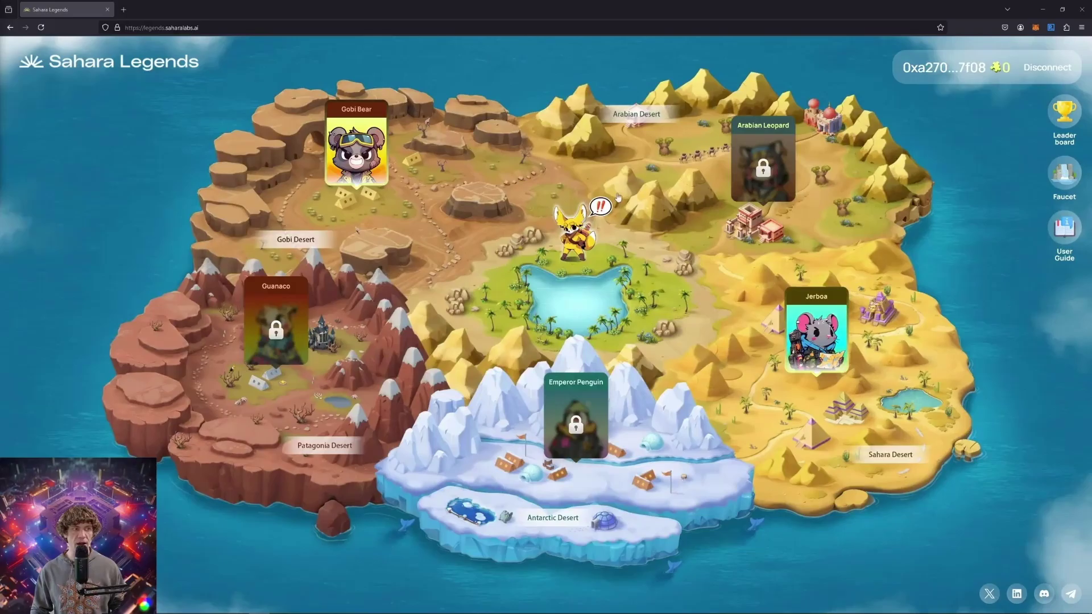
{"action": "left_click", "coordinate": [1036, 27]}
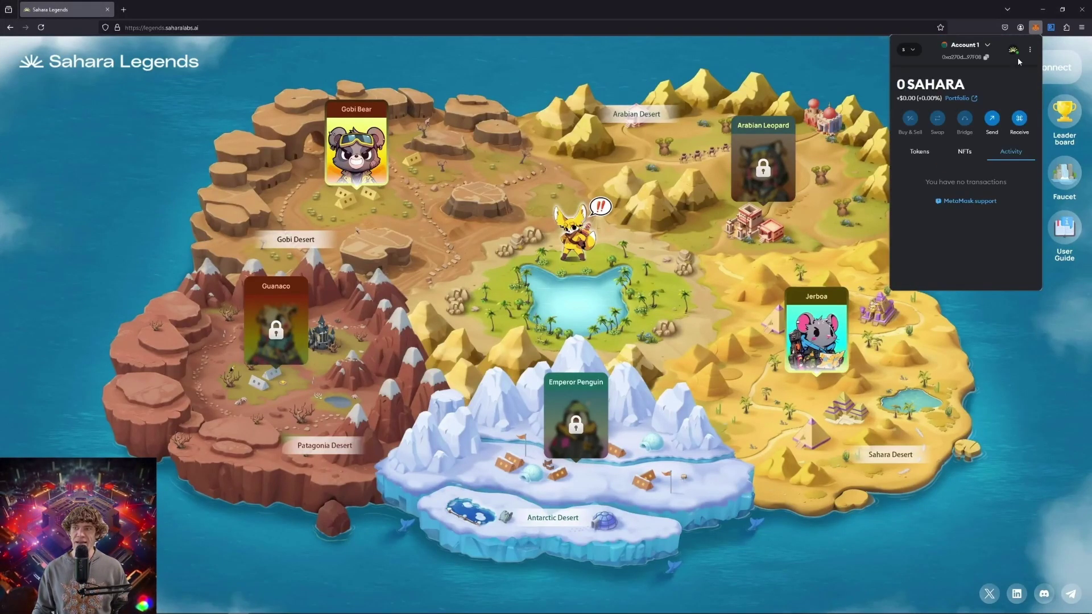
{"action": "left_click", "coordinate": [1031, 51]}
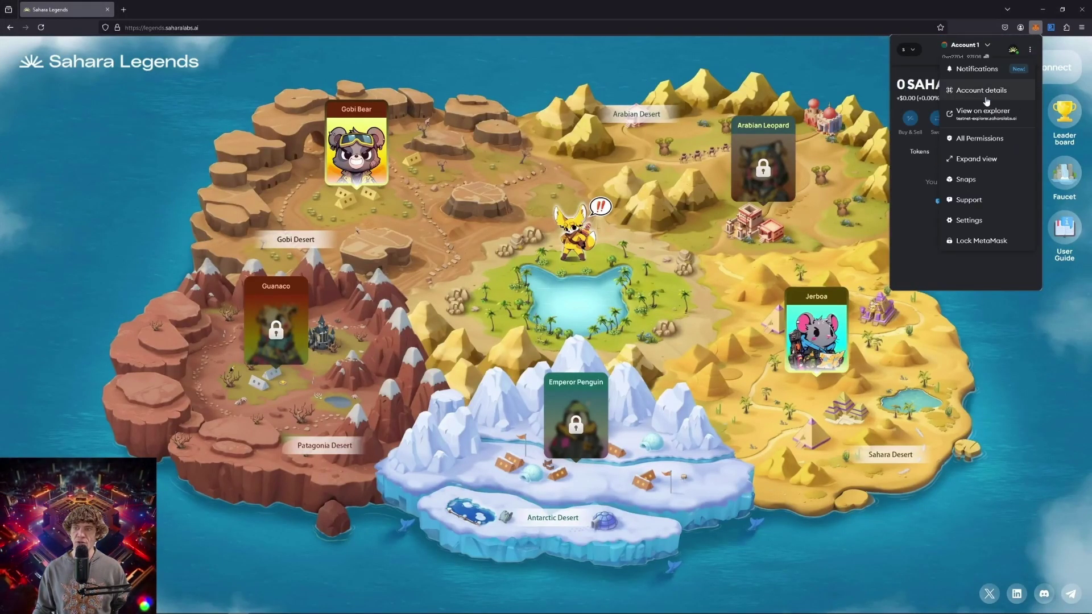
{"action": "left_click", "coordinate": [969, 220]}
{"action": "left_click", "coordinate": [965, 162]}
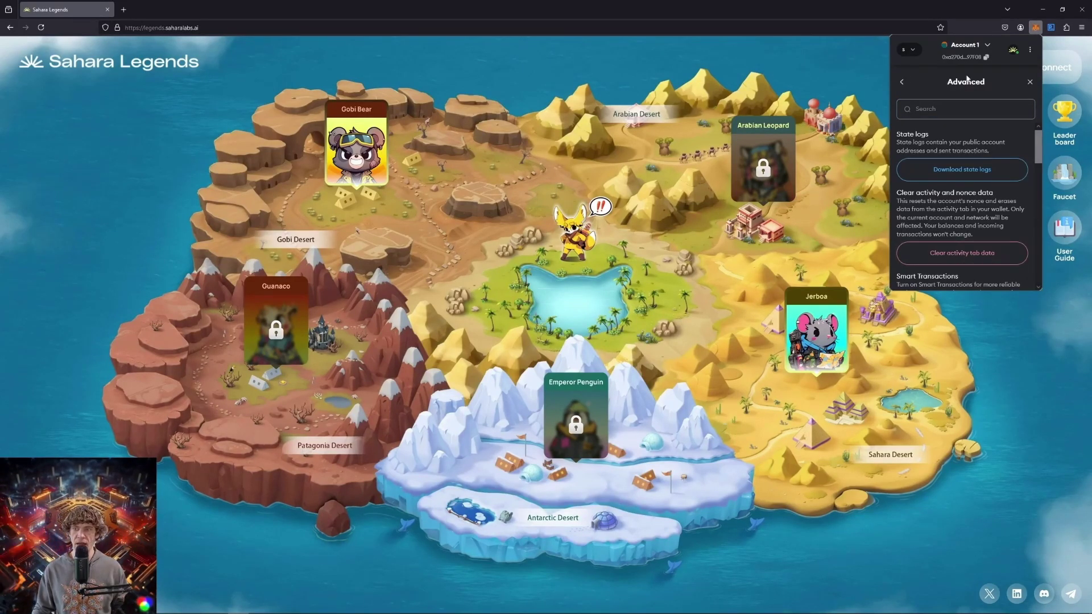
{"action": "left_click", "coordinate": [1030, 82]}
{"action": "left_click", "coordinate": [1082, 28]}
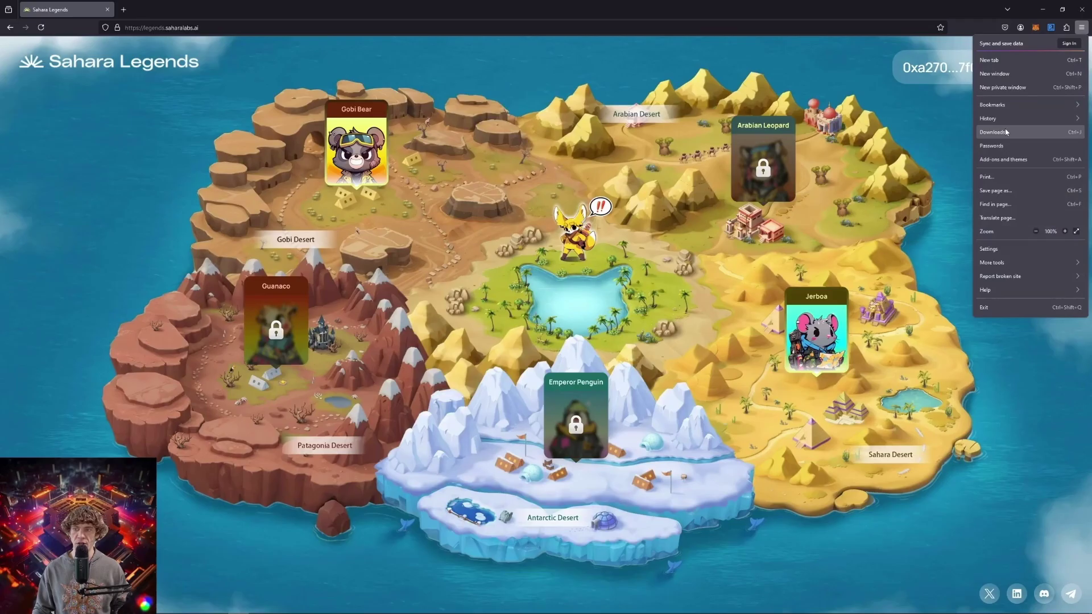
{"action": "left_click", "coordinate": [990, 249]}
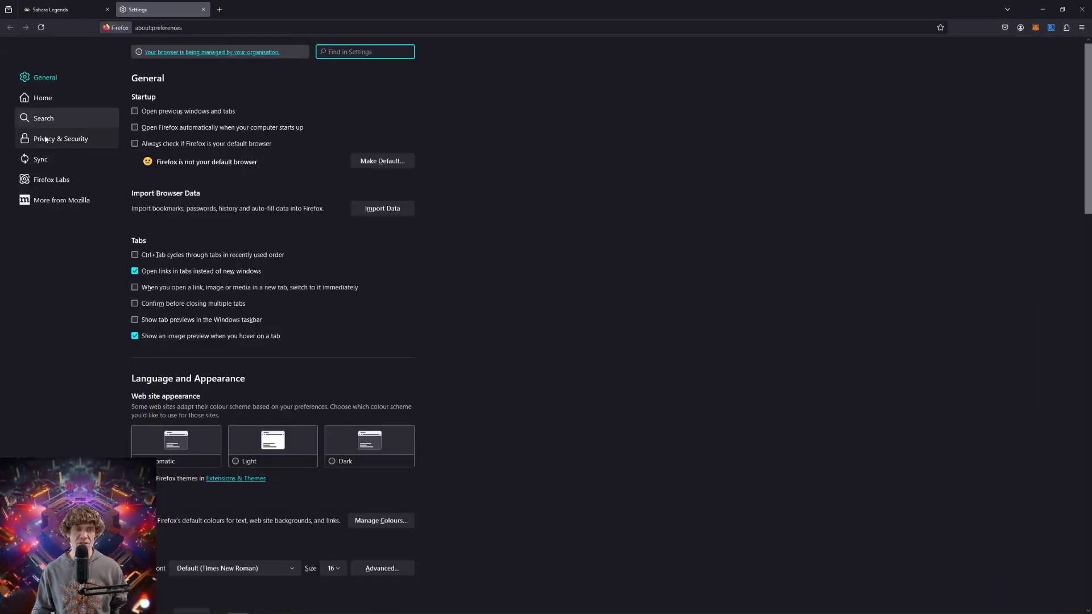
{"action": "left_click", "coordinate": [50, 139]}
{"action": "left_click", "coordinate": [383, 102]}
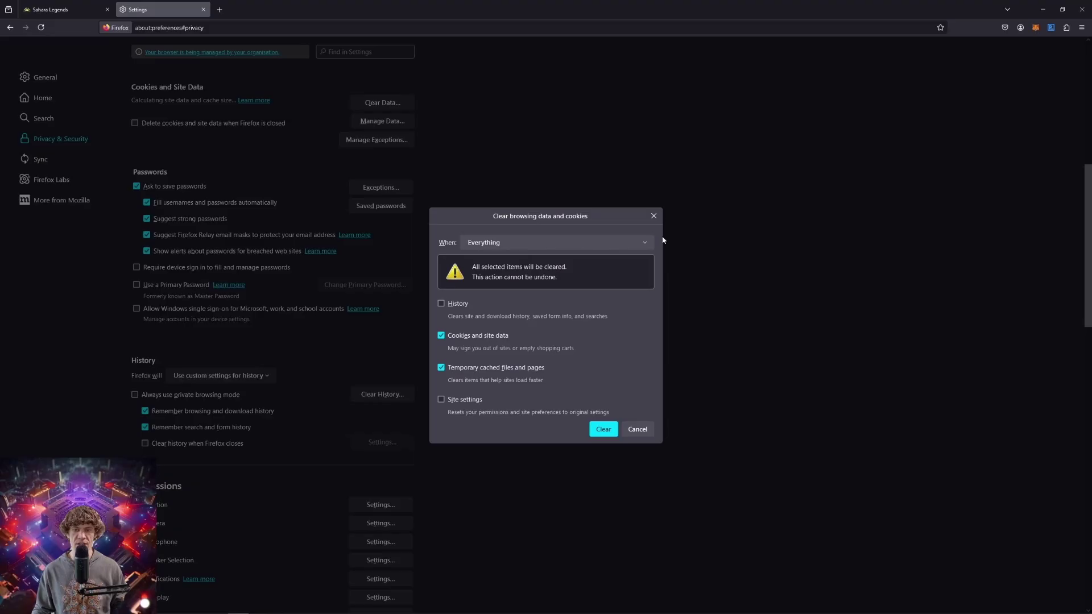
{"action": "left_click", "coordinate": [654, 216]}
{"action": "key", "text": "ctrl+w"}
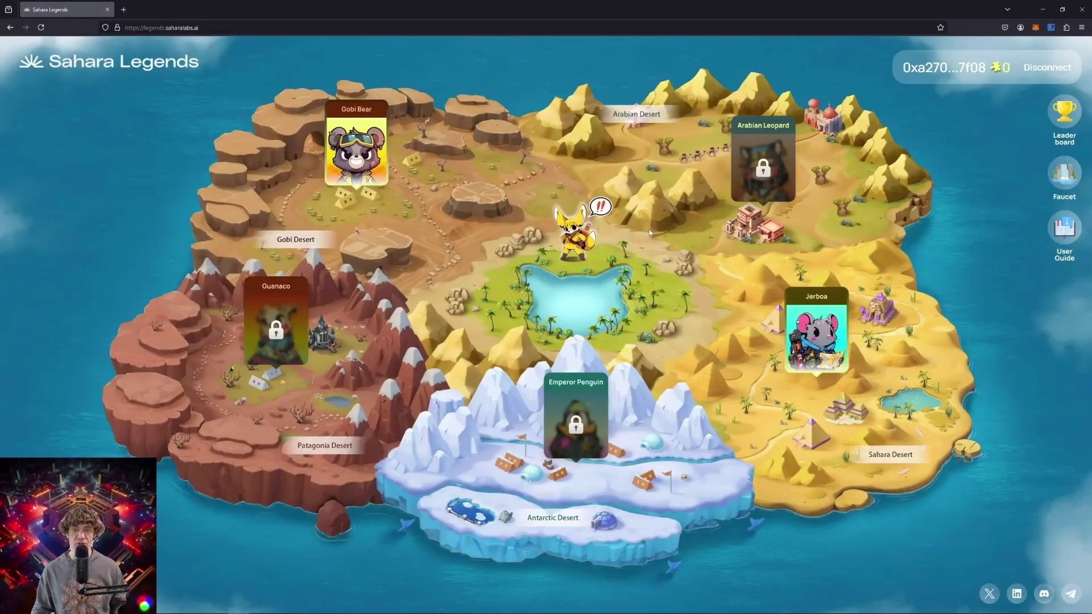
- Open the Help Center's Background Story section
{"action": "left_click", "coordinate": [585, 251]}
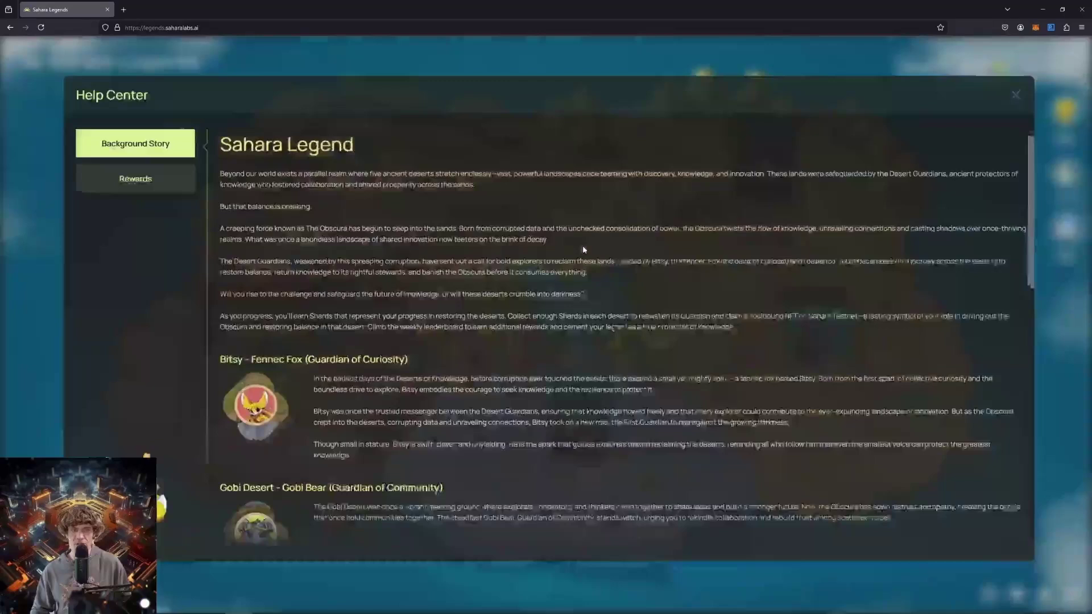
{"action": "scroll", "coordinate": [664, 406], "scroll_direction": "down", "scroll_amount": 12}
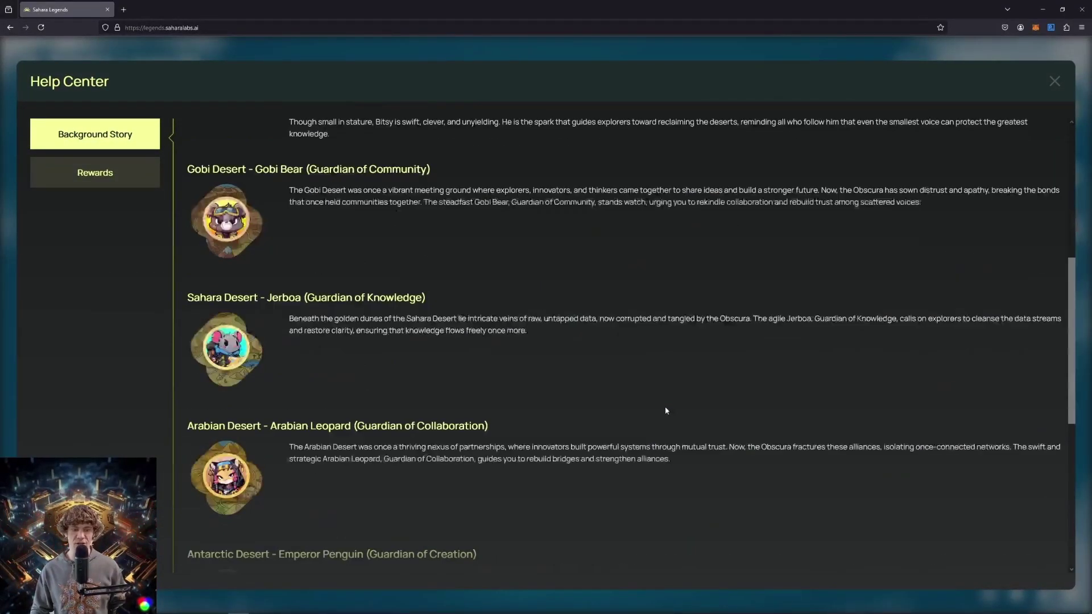
{"action": "left_click", "coordinate": [150, 138]}
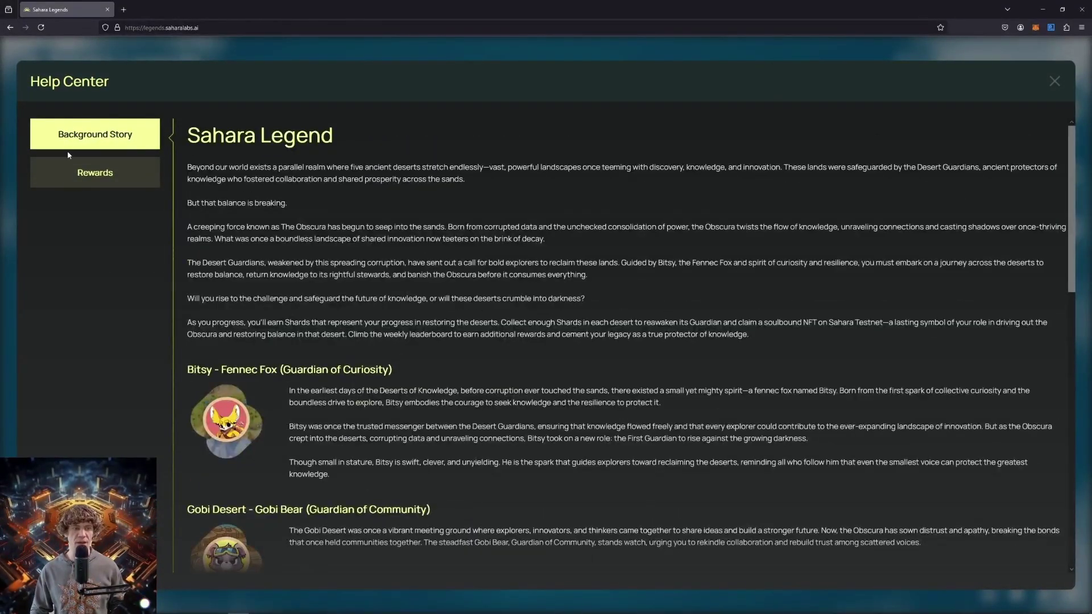
- Review the Rewards section, revisit Background Story, and close the Help Center
{"action": "left_click", "coordinate": [73, 177]}
{"action": "scroll", "coordinate": [399, 341], "scroll_direction": "down", "scroll_amount": 6}
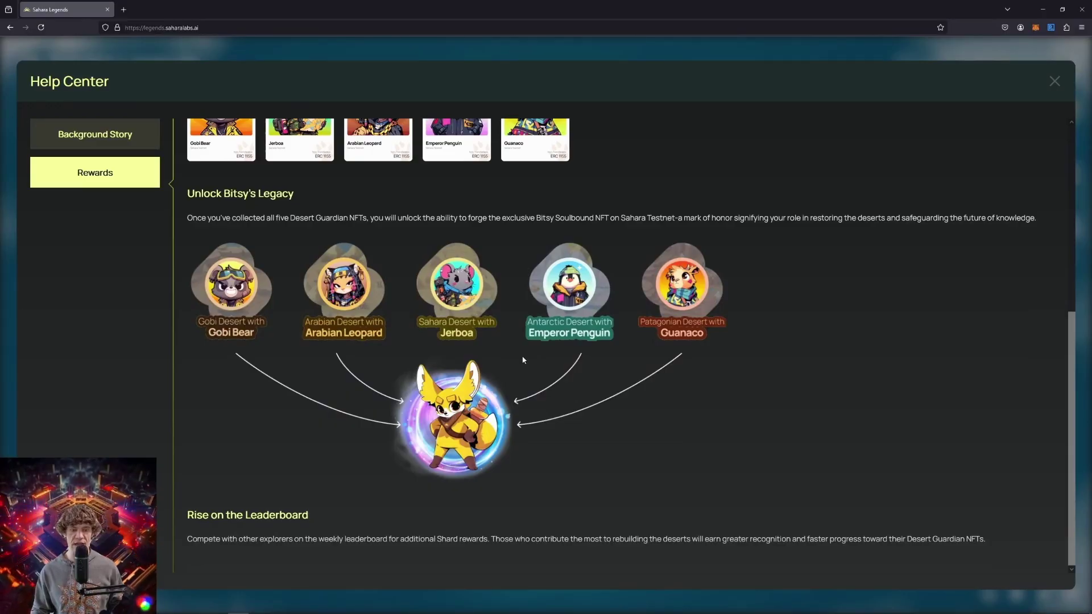
{"action": "scroll", "coordinate": [524, 360], "scroll_direction": "up", "scroll_amount": 6}
{"action": "left_click", "coordinate": [114, 136]}
{"action": "scroll", "coordinate": [253, 343], "scroll_direction": "down", "scroll_amount": 2}
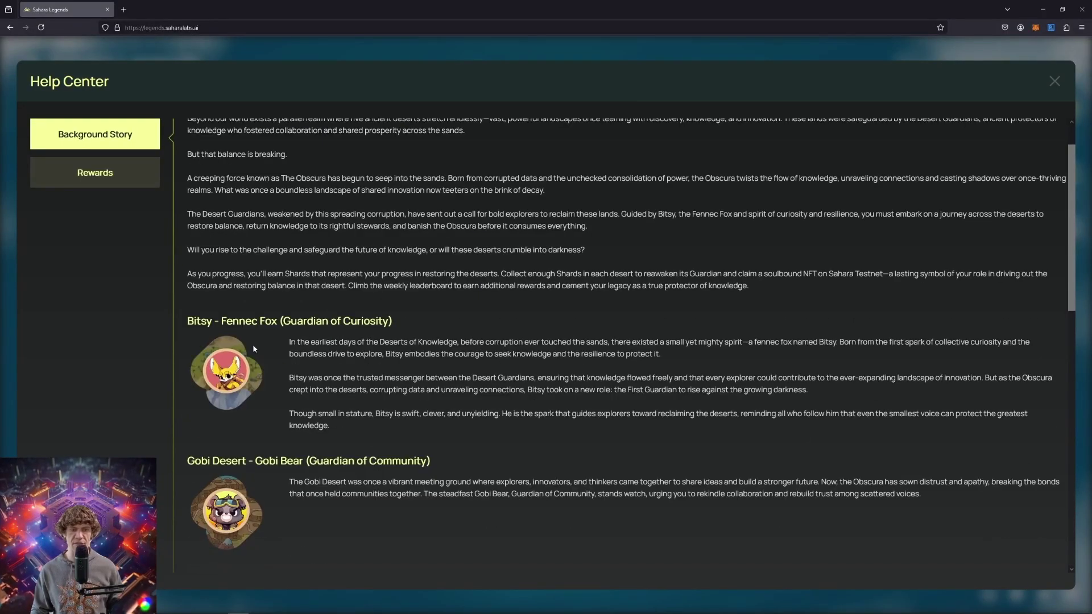
{"action": "scroll", "coordinate": [623, 216], "scroll_direction": "up", "scroll_amount": 3}
{"action": "left_click", "coordinate": [1054, 83]}
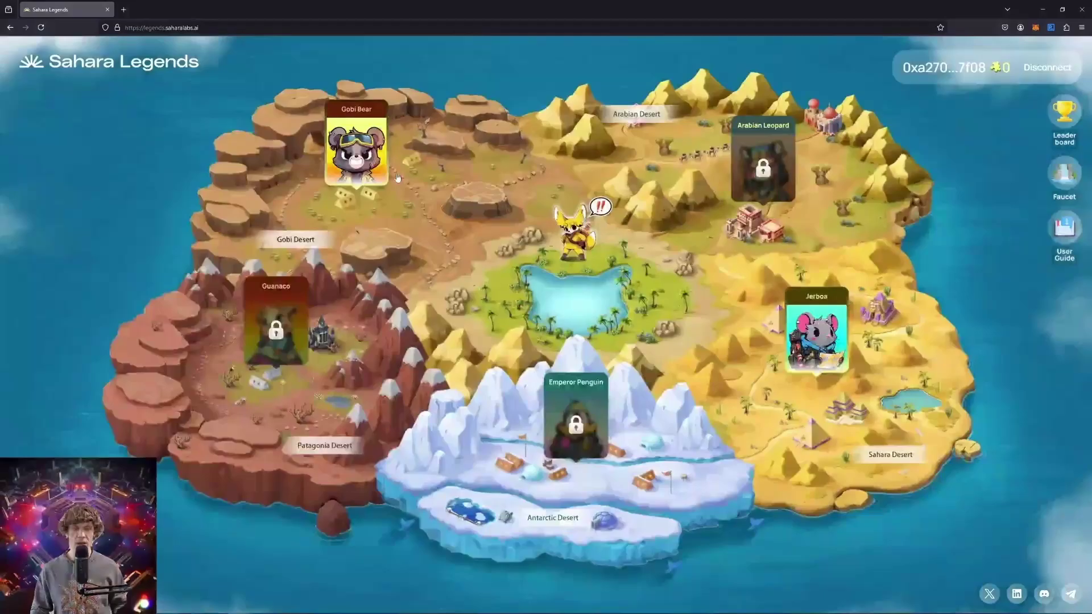
- Open the Gobi Desert tasks at 150%, start the blog-visit check-in, and open the Galxe quest at 120%
{"action": "left_click", "coordinate": [366, 154]}
{"action": "key", "text": "ctrl+plus"}
{"action": "key", "text": "ctrl+plus"}
{"action": "key", "text": "ctrl+plus"}
{"action": "key", "text": "ctrl+plus"}
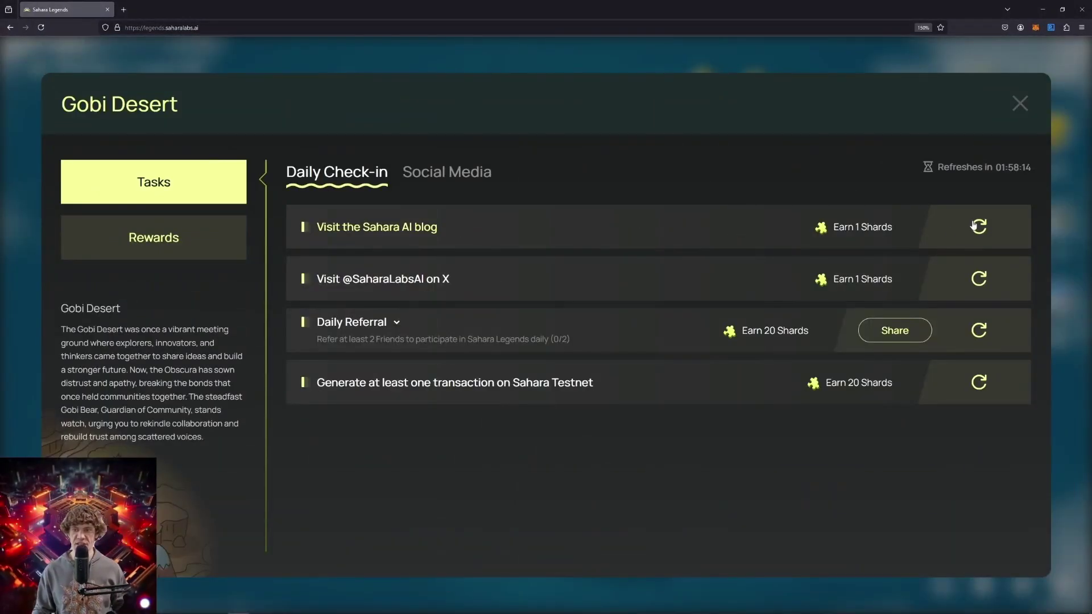
{"action": "left_click", "coordinate": [382, 229]}
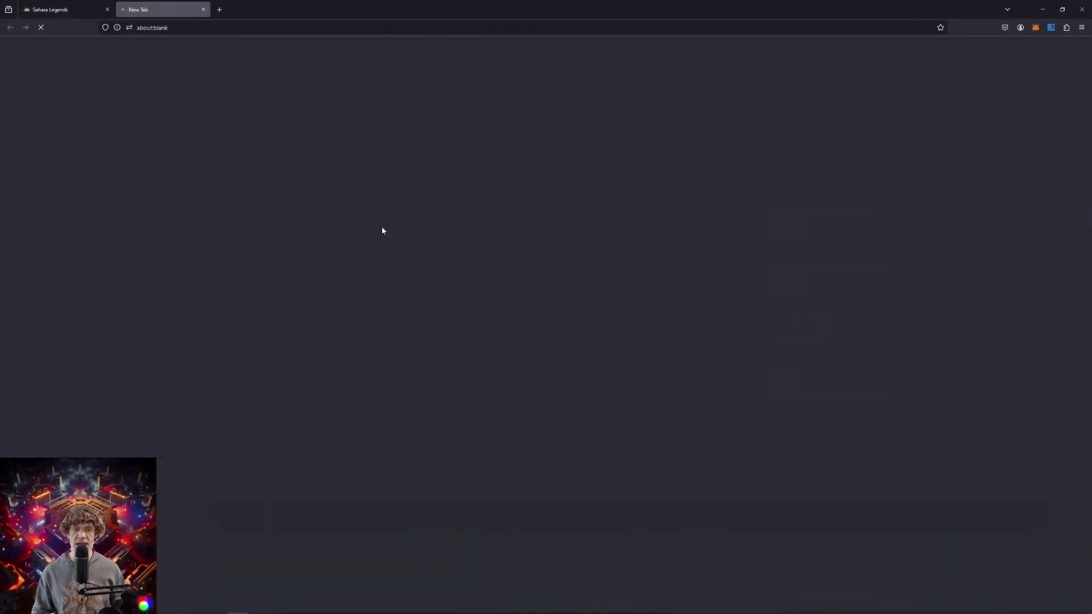
{"action": "left_click", "coordinate": [97, 4]}
{"action": "left_click", "coordinate": [341, 180]}
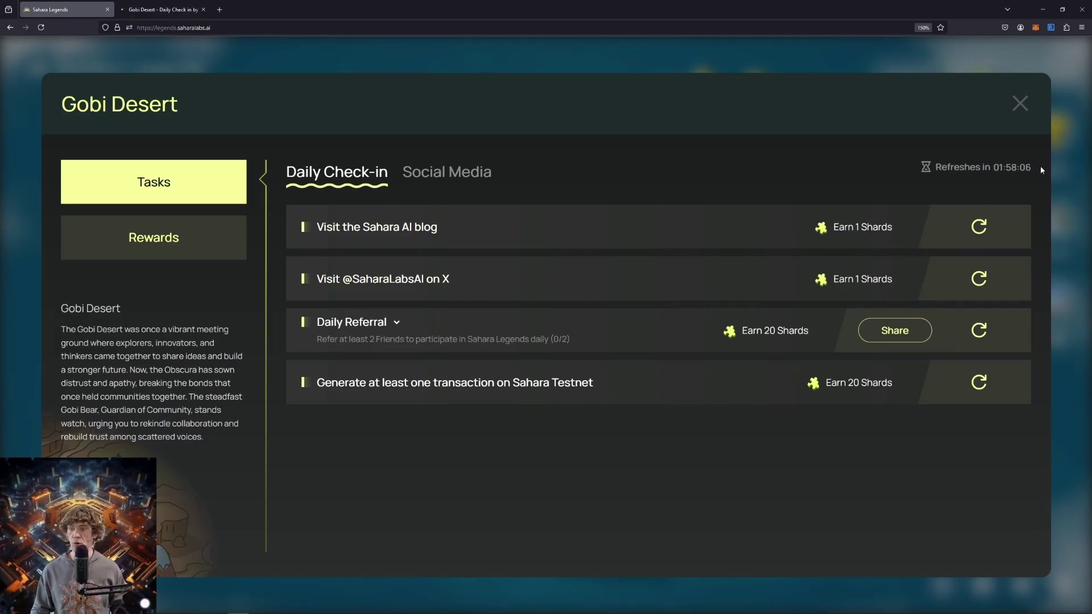
{"action": "left_click", "coordinate": [393, 228]}
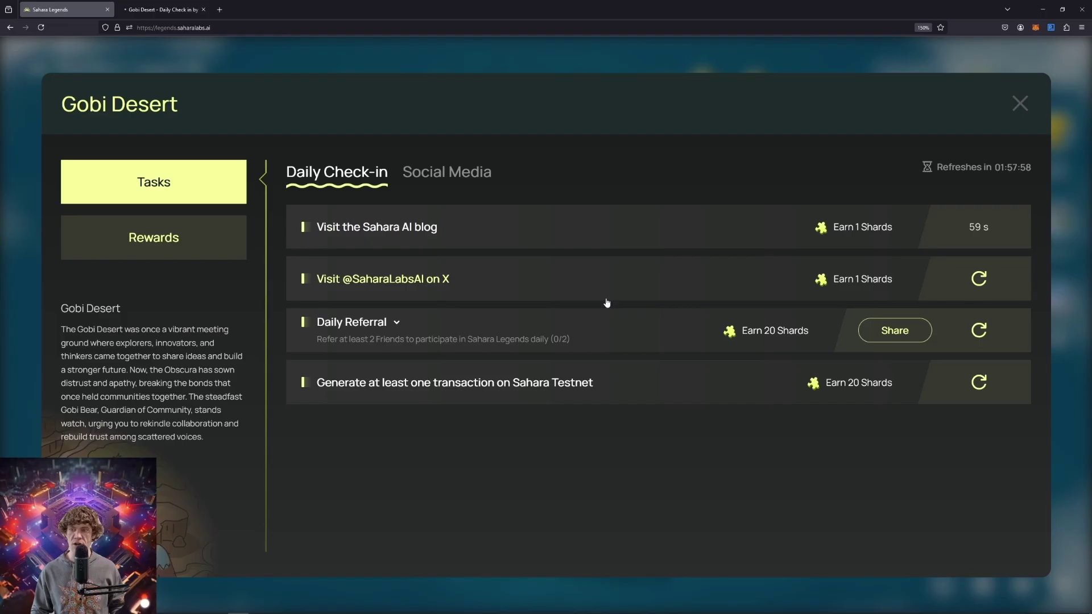
{"action": "key", "text": "ctrl+Tab"}
{"action": "key", "text": "ctrl+plus"}
{"action": "key", "text": "ctrl+plus"}
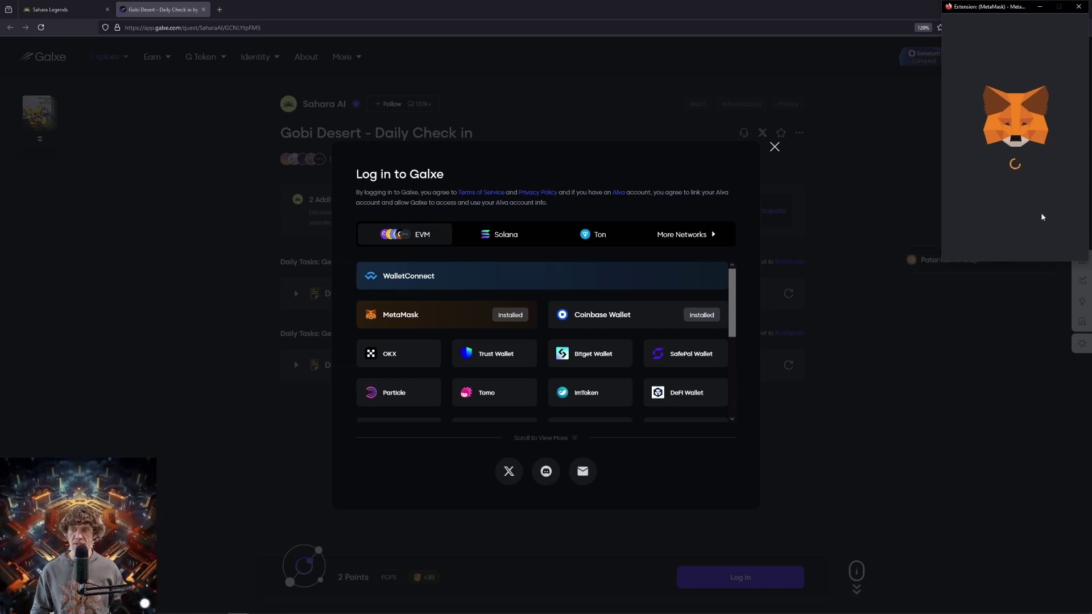
- Log in to Galxe, start the Daily Visit Blog and Twitter tasks, and close the opened visit pages
{"action": "left_click", "coordinate": [385, 295]}
{"action": "left_click", "coordinate": [546, 438]}
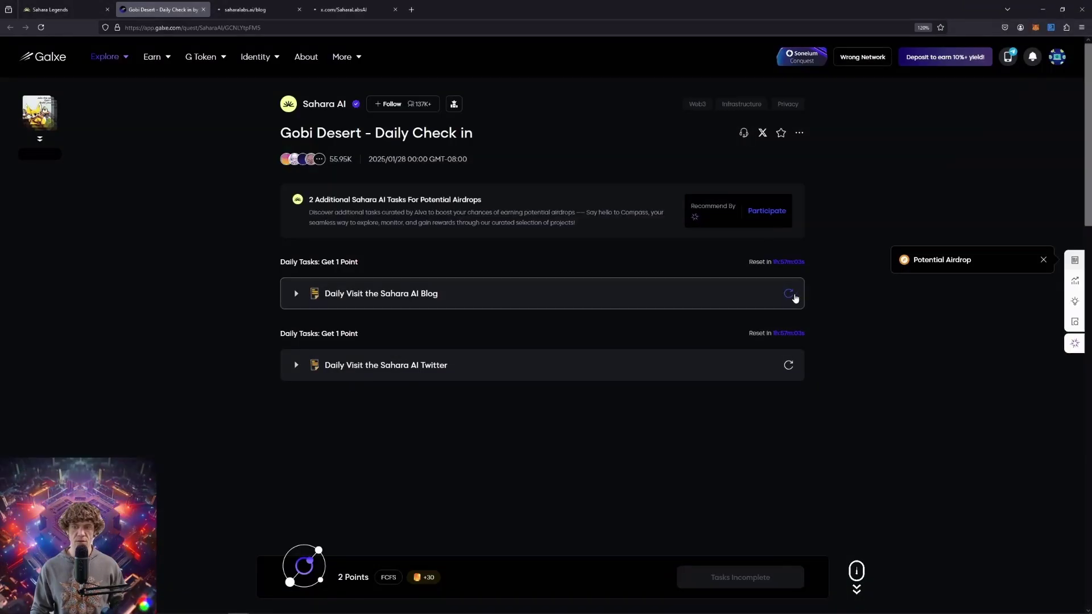
{"action": "left_click", "coordinate": [788, 365]}
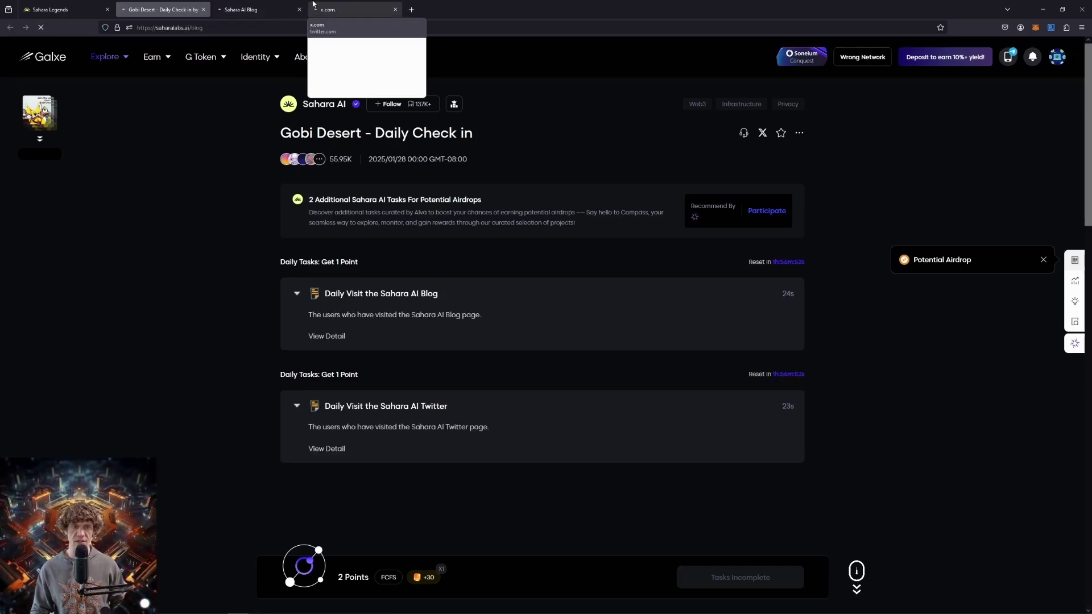
{"action": "left_click", "coordinate": [313, 5]}
{"action": "left_click", "coordinate": [432, 7]}
{"action": "left_click", "coordinate": [395, 9]}
{"action": "left_click", "coordinate": [395, 9]}
{"action": "left_click", "coordinate": [77, 6]}
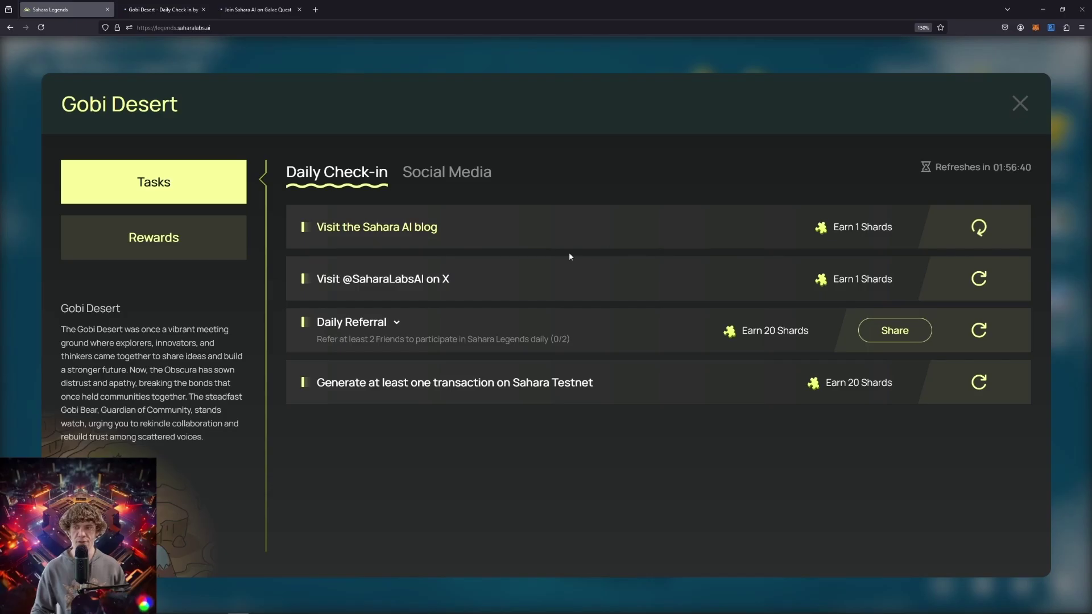
{"action": "left_click", "coordinate": [430, 280]}
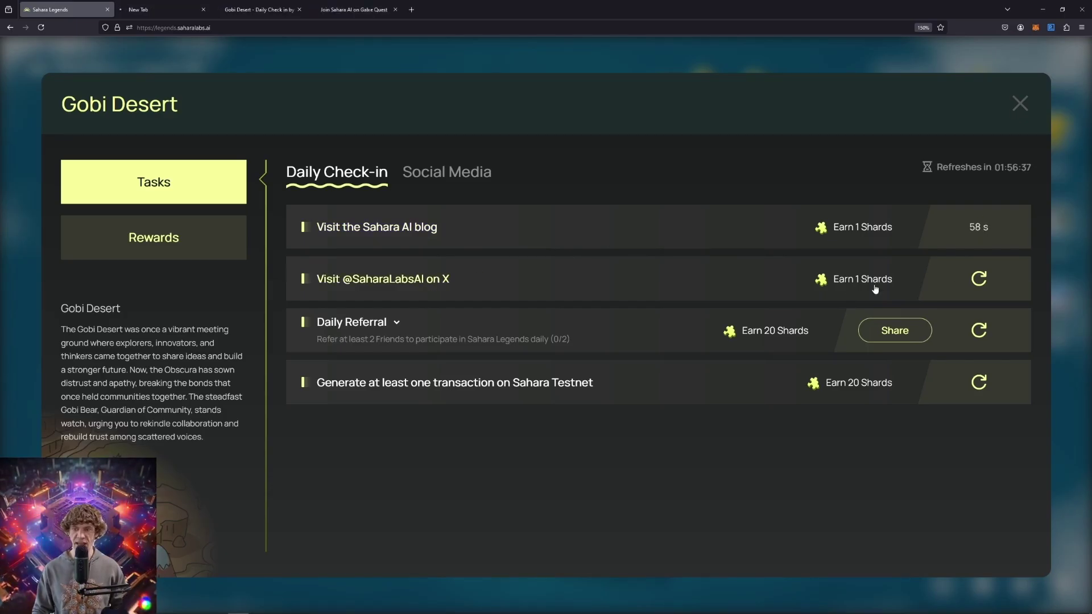
{"action": "left_click", "coordinate": [896, 335]}
{"action": "left_click", "coordinate": [900, 340]}
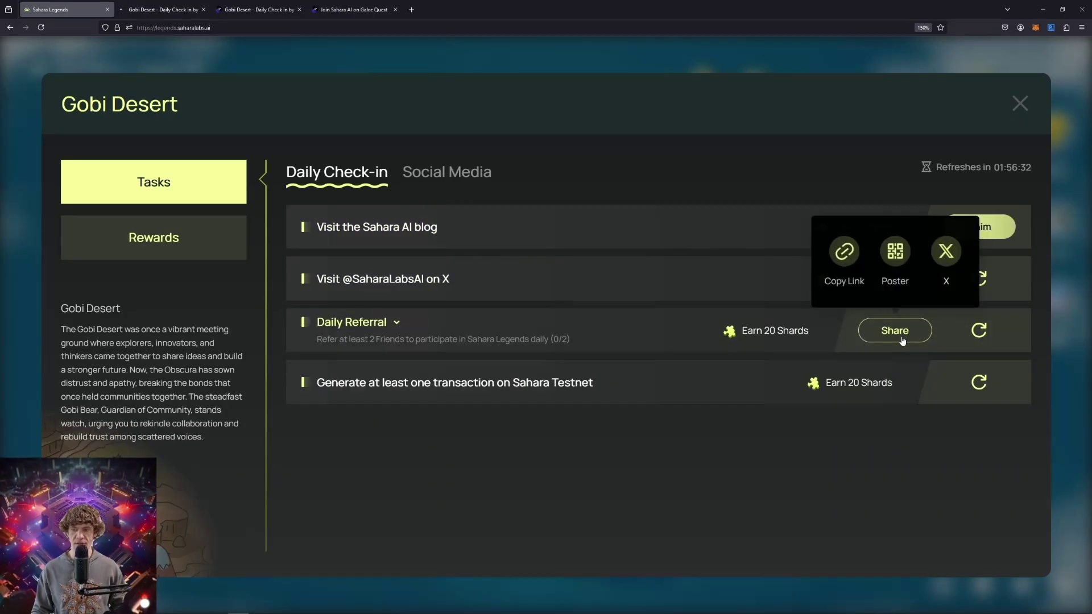
{"action": "left_click", "coordinate": [945, 250]}
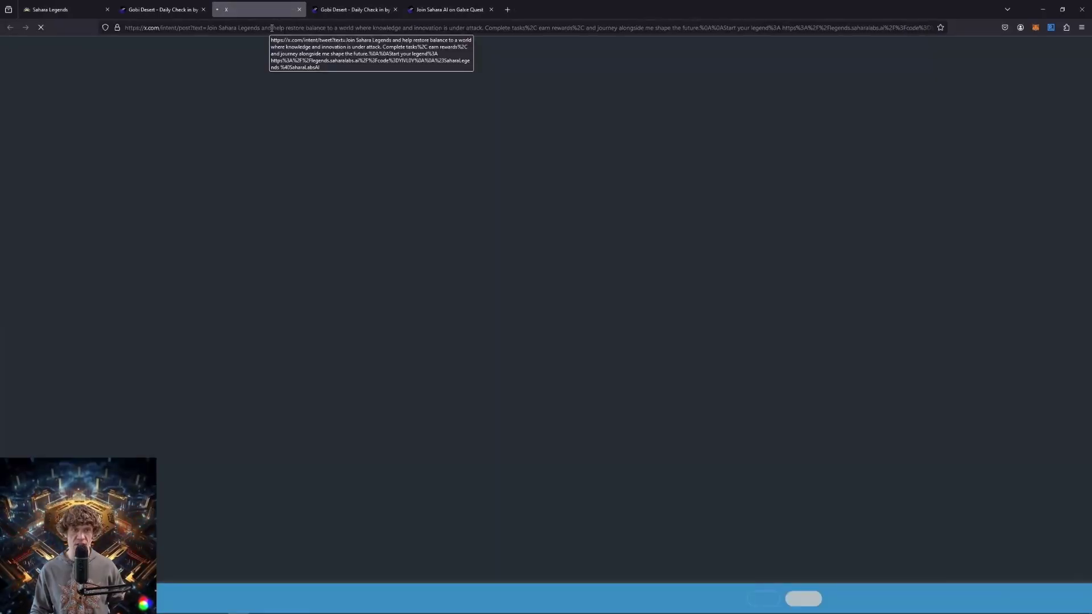
{"action": "left_click", "coordinate": [272, 27]}
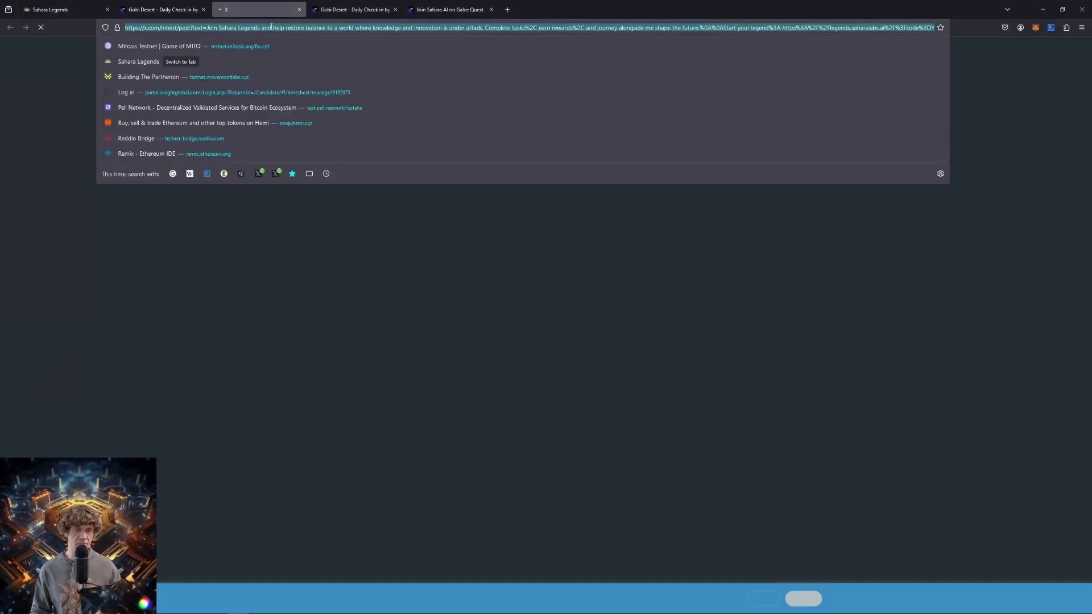
{"action": "key", "text": "ctrl+shift+Tab"}
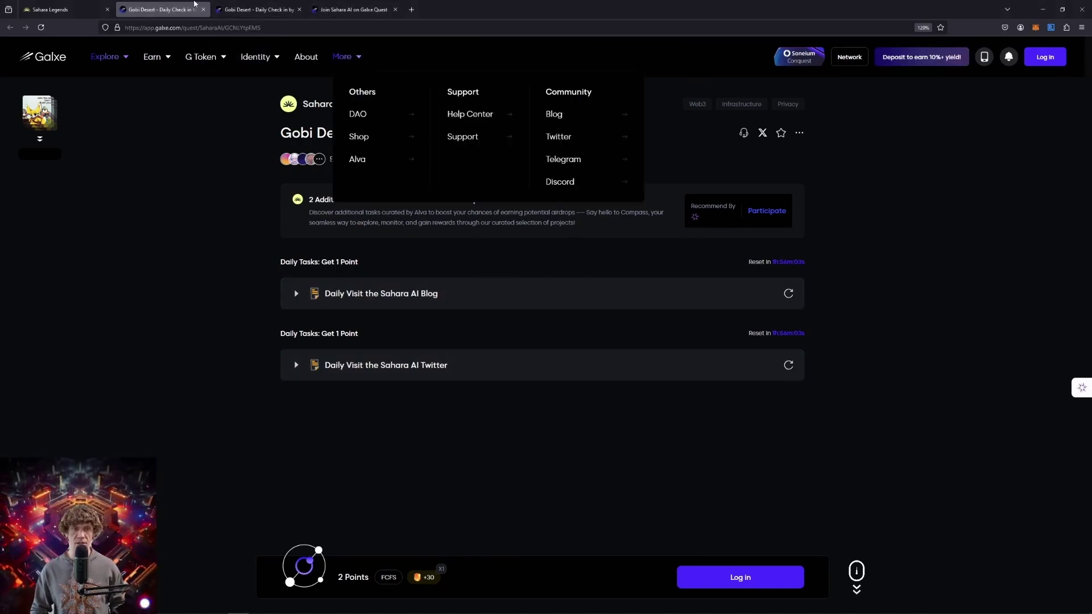
- Claim the 2 Galxe check-in points, then close all three Galxe tabs and the closed-tab notice
{"action": "left_click", "coordinate": [266, 5]}
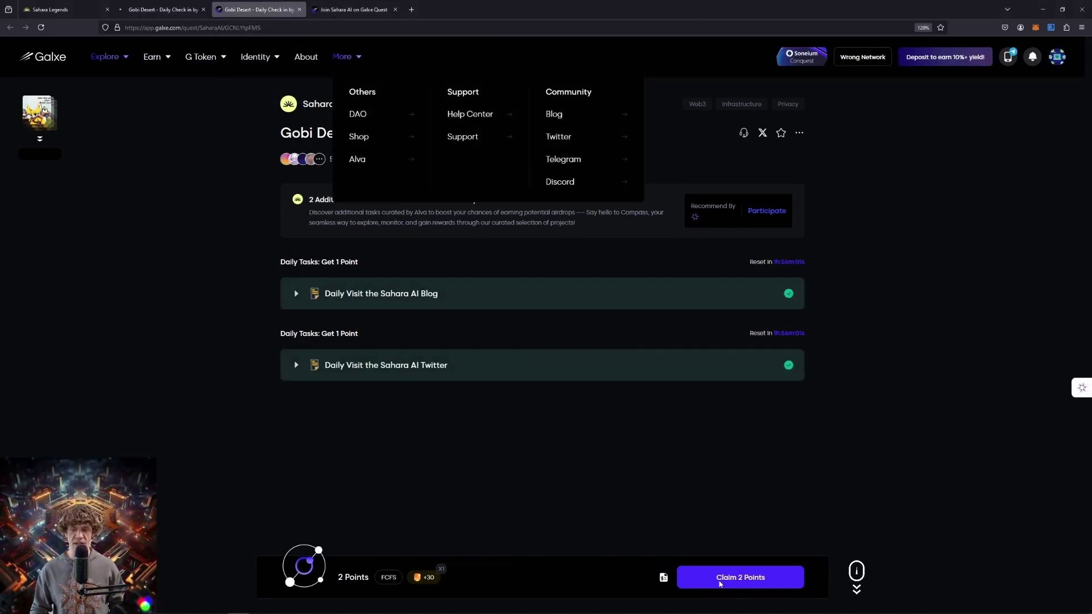
{"action": "left_click", "coordinate": [748, 578]}
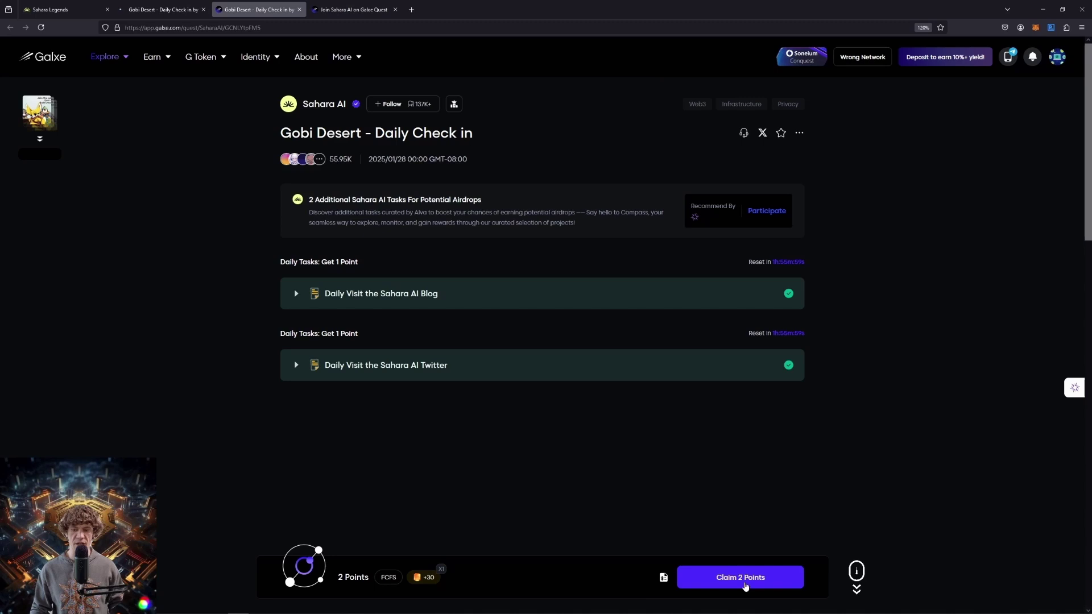
{"action": "left_click", "coordinate": [300, 9]}
{"action": "left_click", "coordinate": [299, 9]}
{"action": "left_click", "coordinate": [204, 9]}
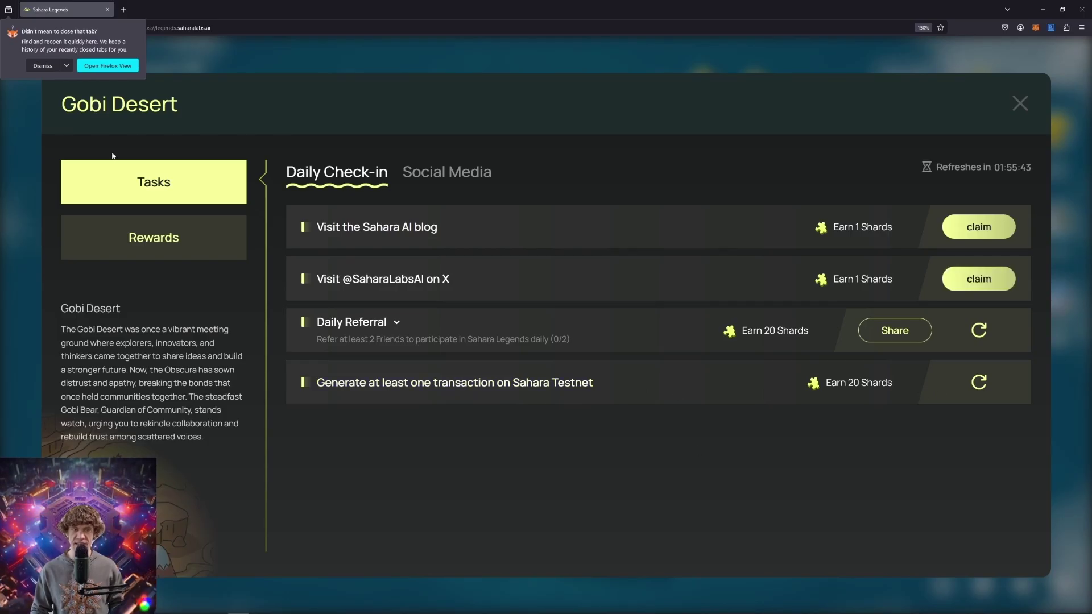
{"action": "left_click", "coordinate": [43, 66]}
{"action": "left_click", "coordinate": [444, 172]}
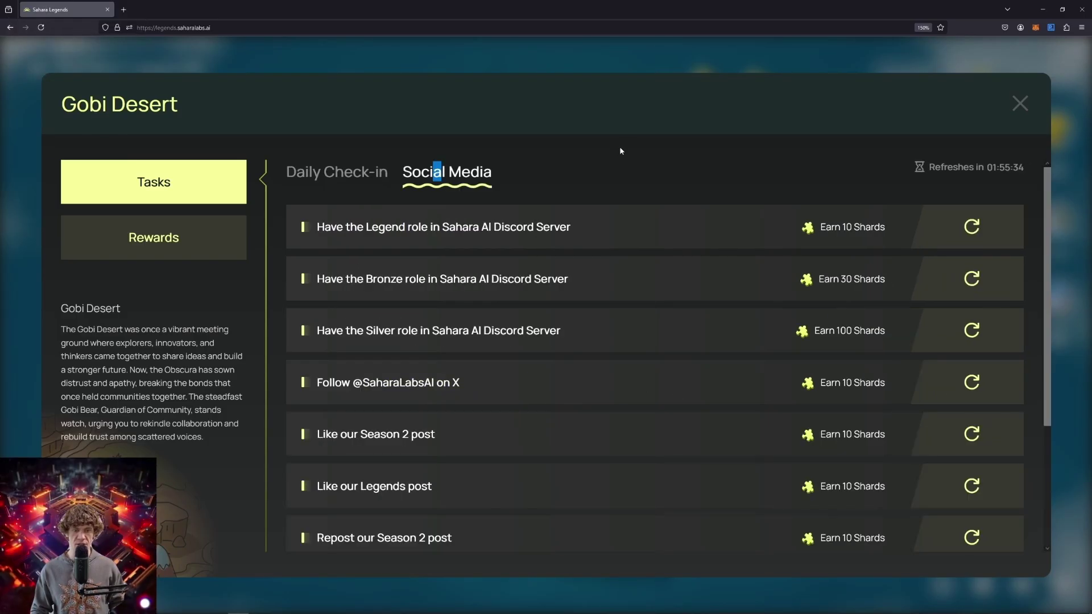
{"action": "scroll", "coordinate": [557, 366], "scroll_direction": "down", "scroll_amount": 3}
{"action": "scroll", "coordinate": [559, 374], "scroll_direction": "up", "scroll_amount": 3}
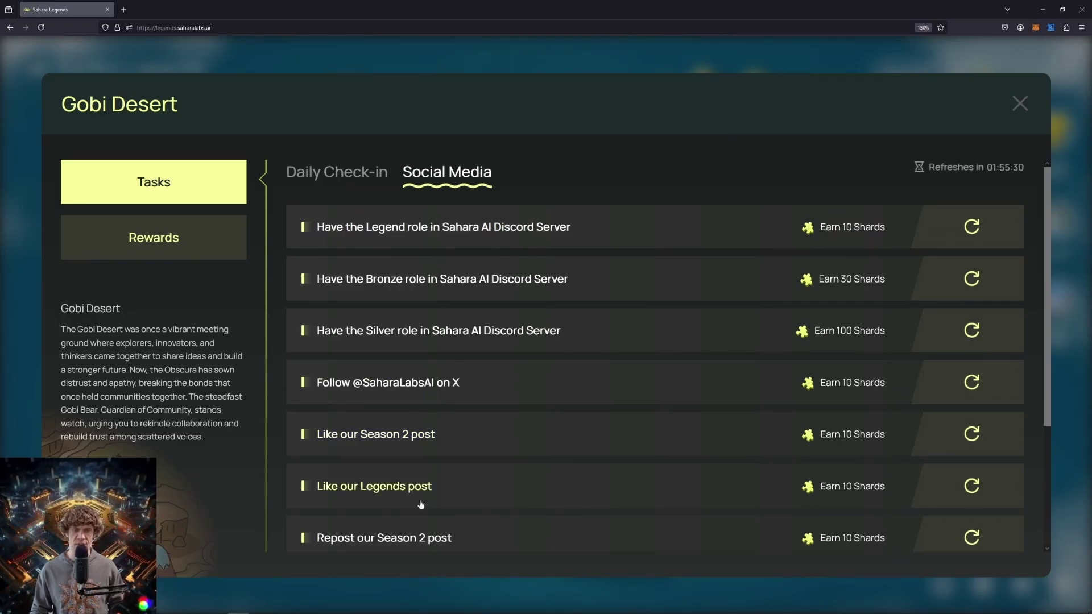
{"action": "left_click", "coordinate": [972, 383]}
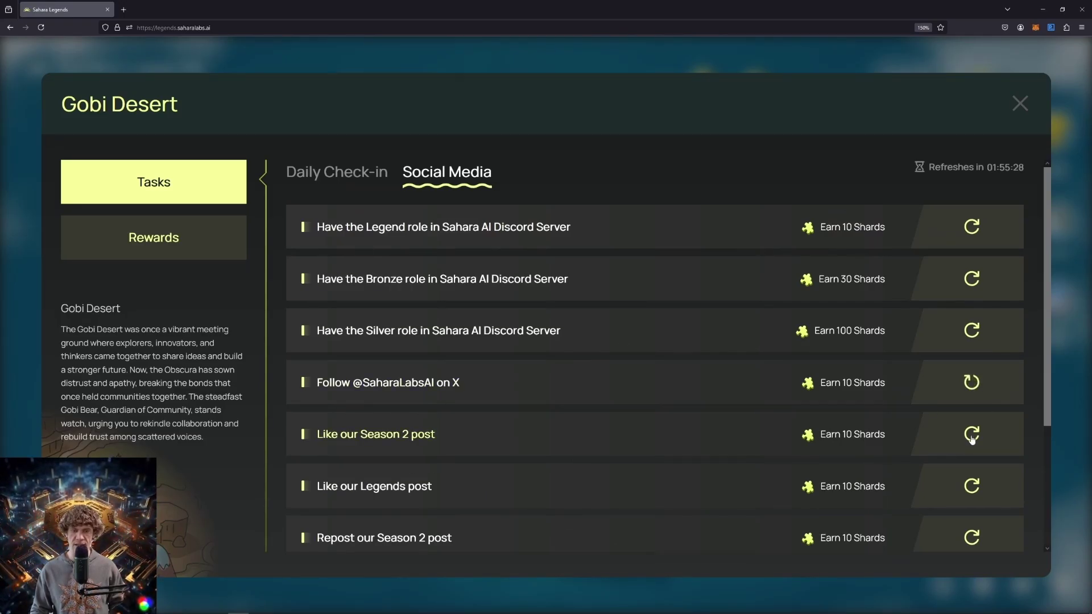
- Claim the blog-visit and X-visit check-in shards, reaching 12, and close the Gobi Desert tasks
{"action": "left_click", "coordinate": [972, 382]}
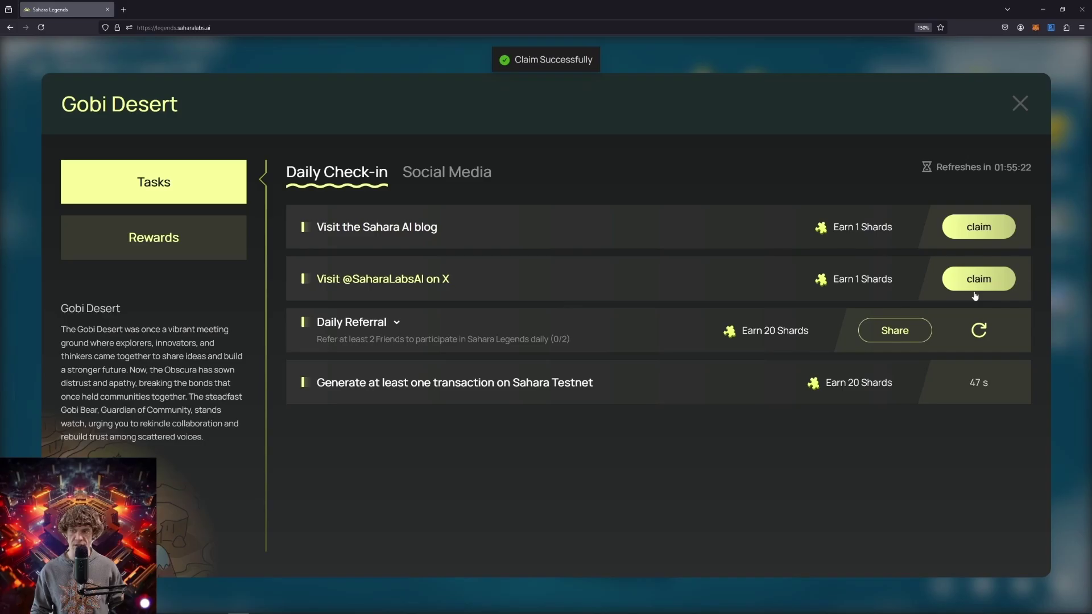
{"action": "left_click", "coordinate": [976, 282]}
{"action": "left_click", "coordinate": [1018, 104]}
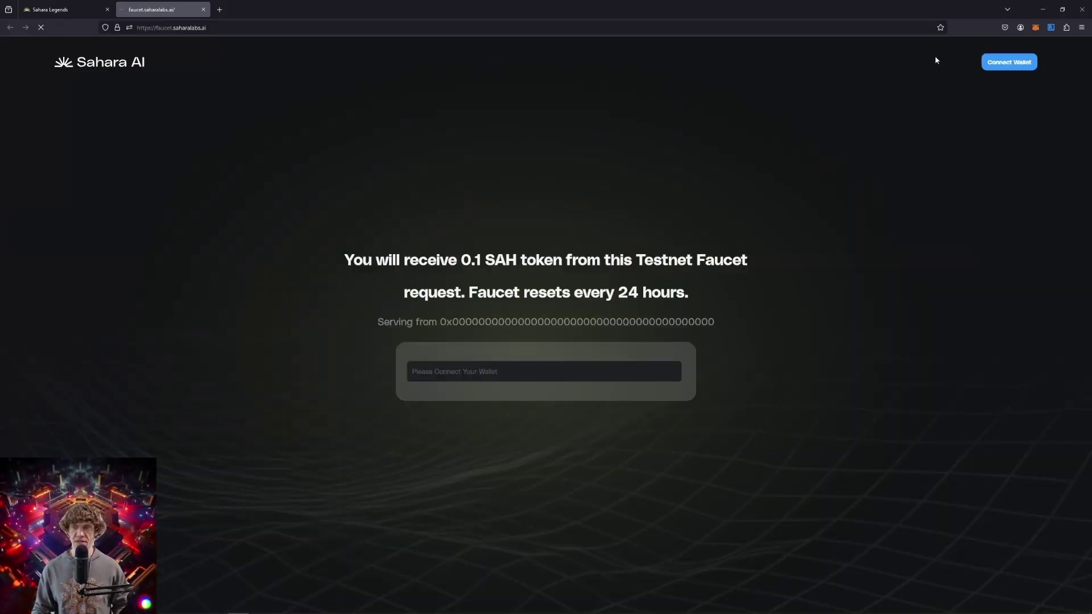
- Connect MetaMask to the testnet faucet, request 0.1 SAH, and close the faucet tab
{"action": "left_click", "coordinate": [1009, 62]}
{"action": "left_click", "coordinate": [438, 266]}
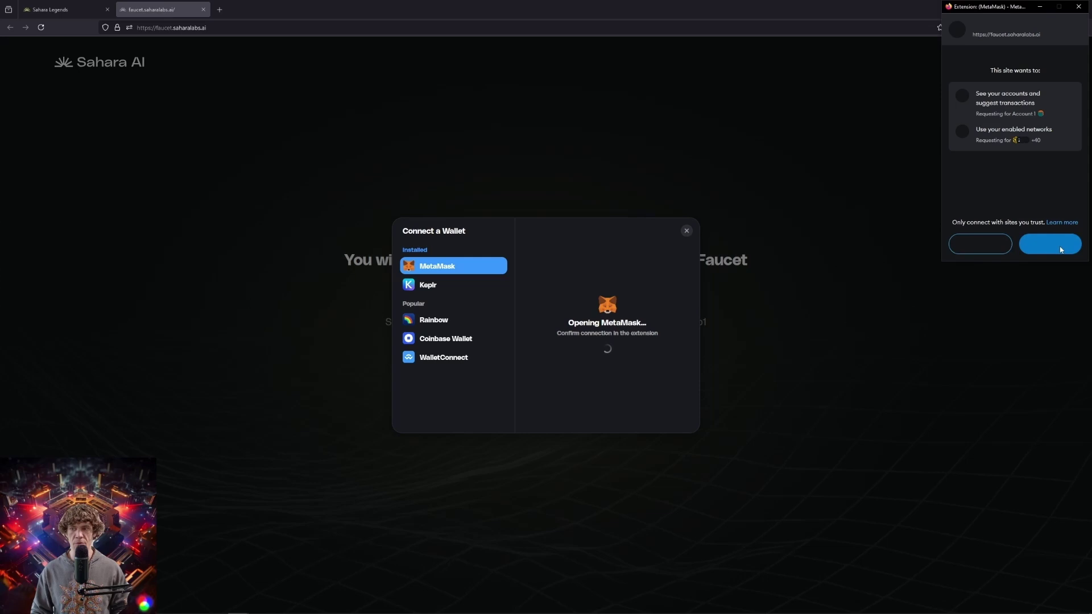
{"action": "left_click", "coordinate": [1060, 247]}
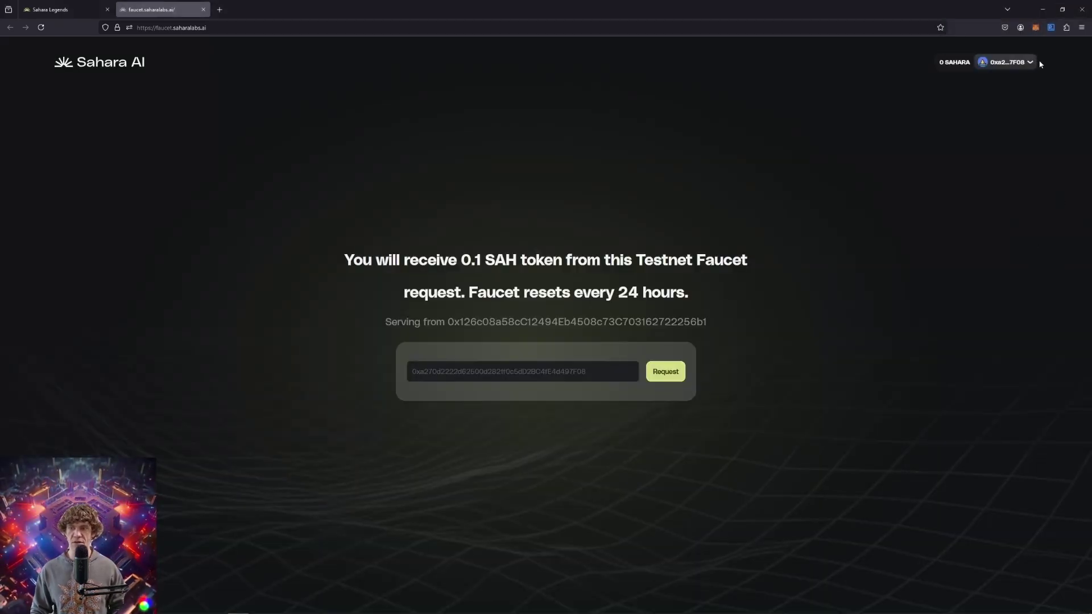
{"action": "left_click", "coordinate": [666, 372]}
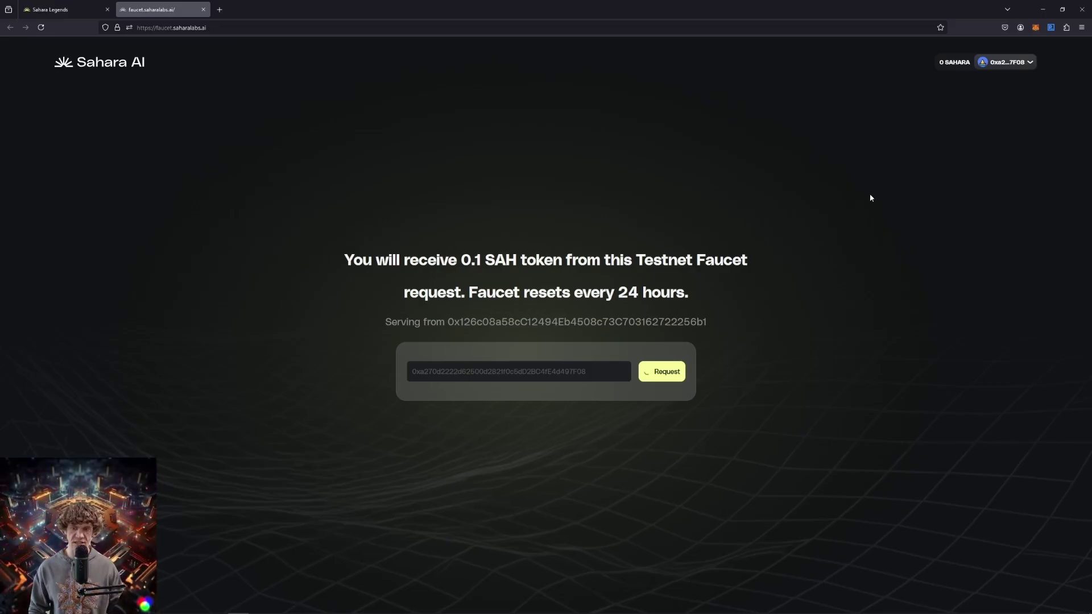
{"action": "key", "text": "ctrl+w"}
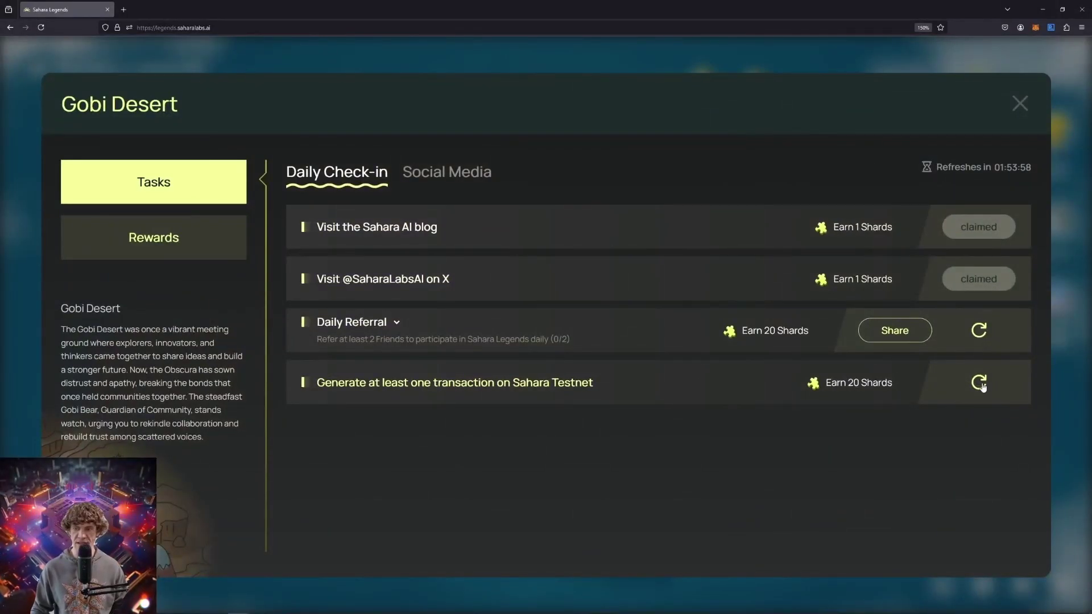
- Start verifying the testnet transaction task, then open Sahara Desert's Data Services registration task
{"action": "left_click", "coordinate": [979, 383]}
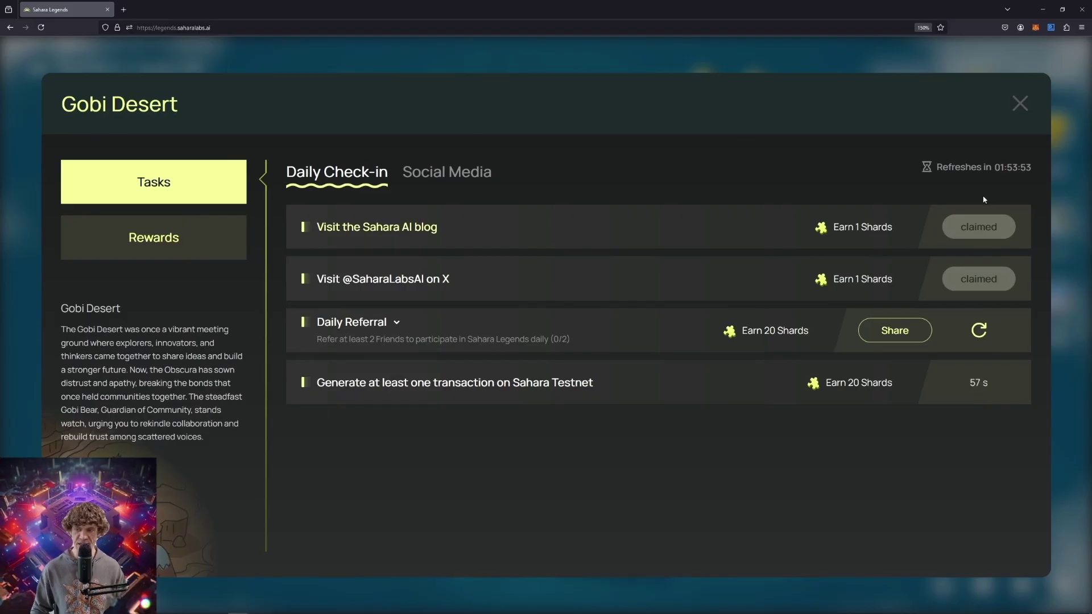
{"action": "left_click", "coordinate": [1020, 103]}
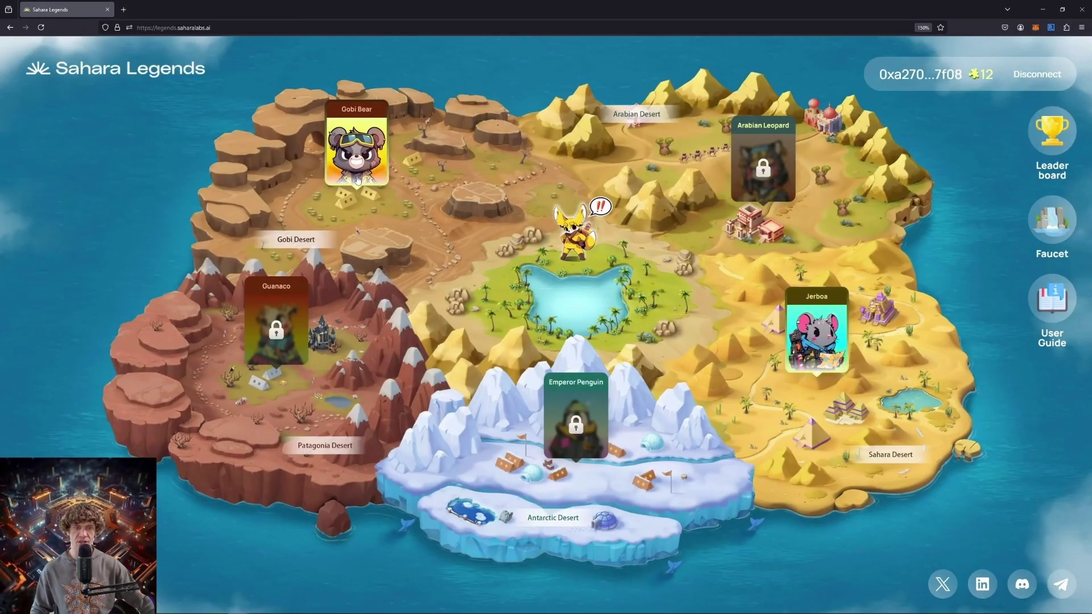
{"action": "left_click", "coordinate": [820, 356]}
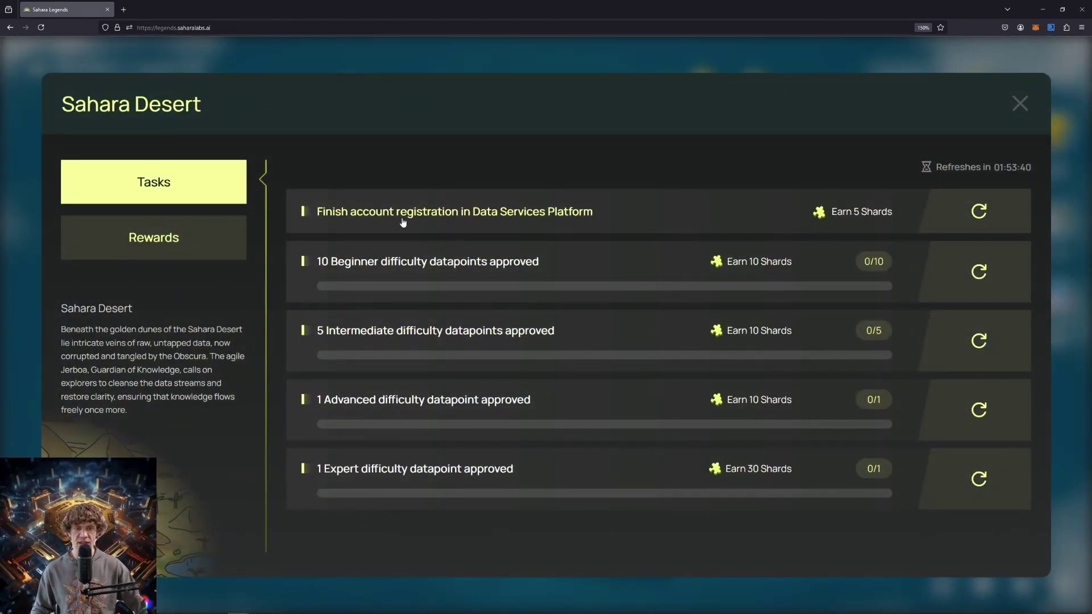
{"action": "left_click", "coordinate": [573, 218]}
- Expand the Data Services Platform FAQ answer and zoom the page to 120%
{"action": "left_click", "coordinate": [443, 314]}
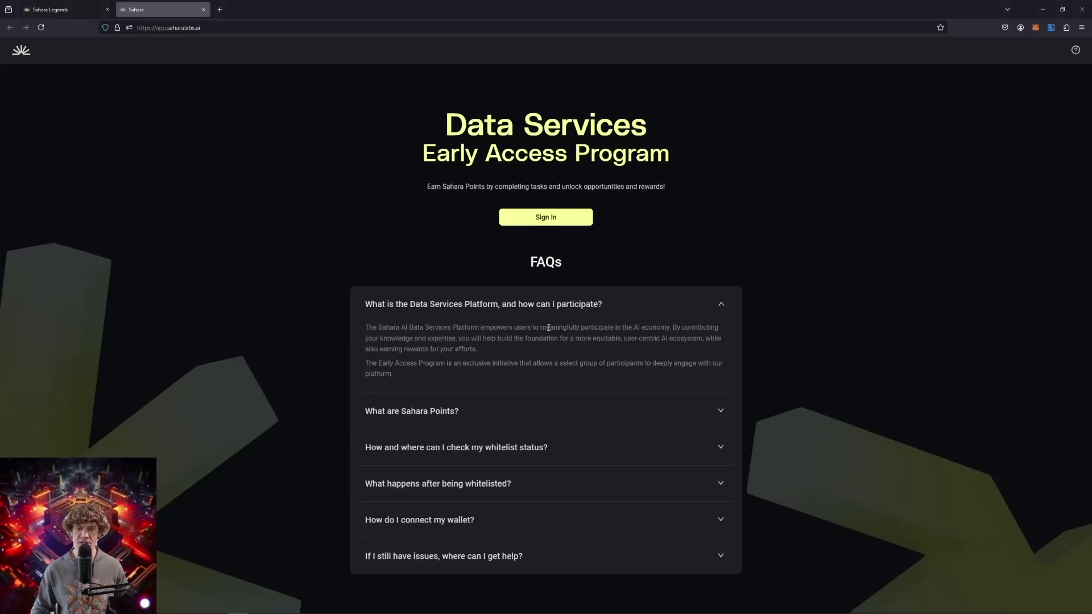
{"action": "key", "text": "ctrl+plus"}
{"action": "key", "text": "ctrl+plus"}
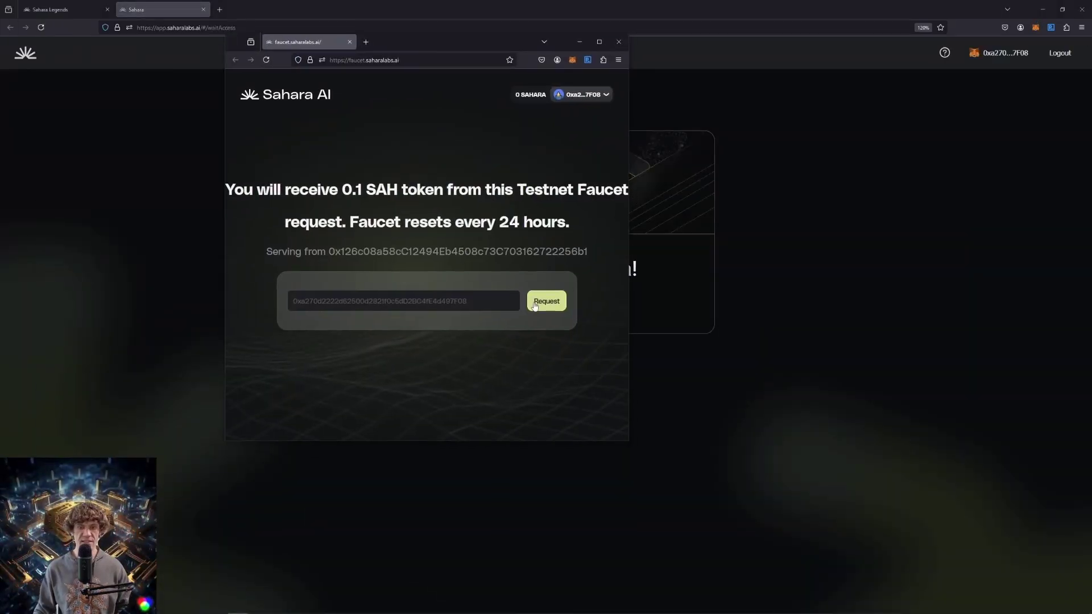
- Request 0.1 SAH past the captcha, hit the 24-hour limit, reload, and close the faucet window
{"action": "left_click", "coordinate": [535, 307]}
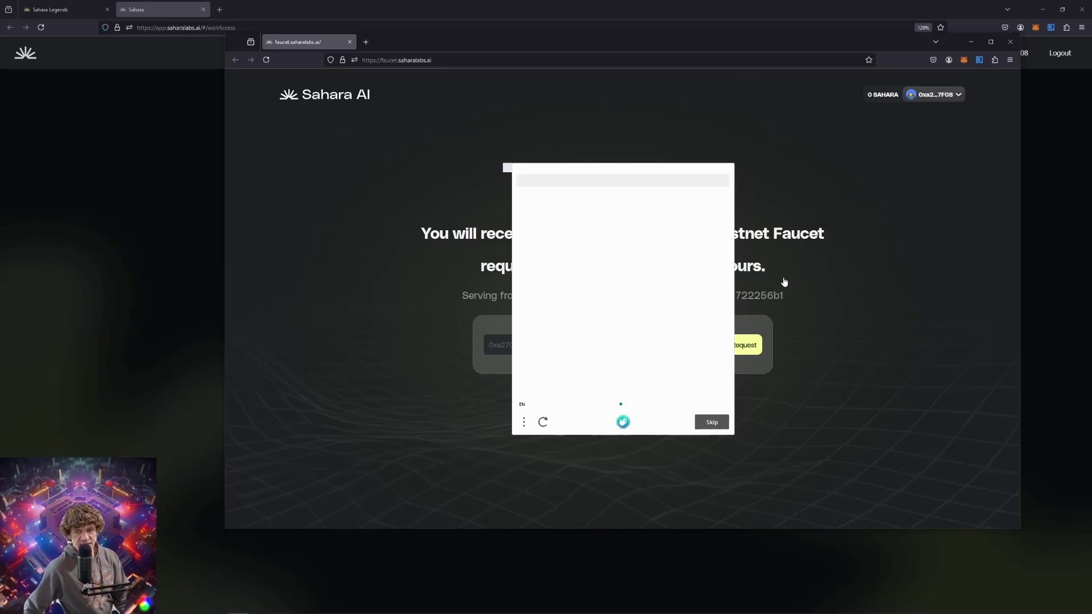
{"action": "left_click", "coordinate": [623, 275]}
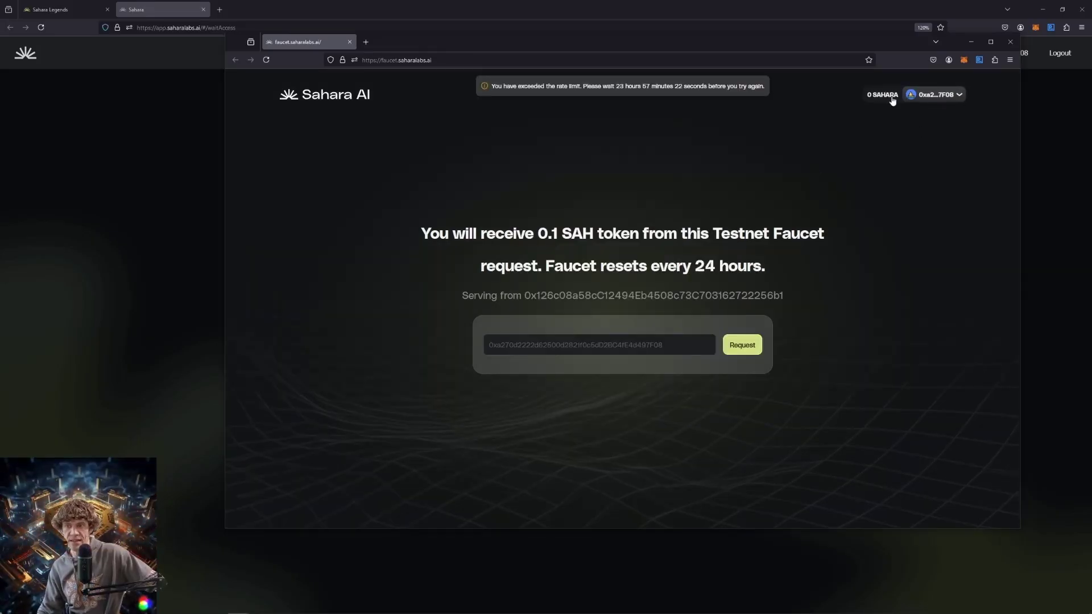
{"action": "left_click", "coordinate": [892, 101]}
{"action": "left_click", "coordinate": [412, 146]}
{"action": "left_click", "coordinate": [267, 59]}
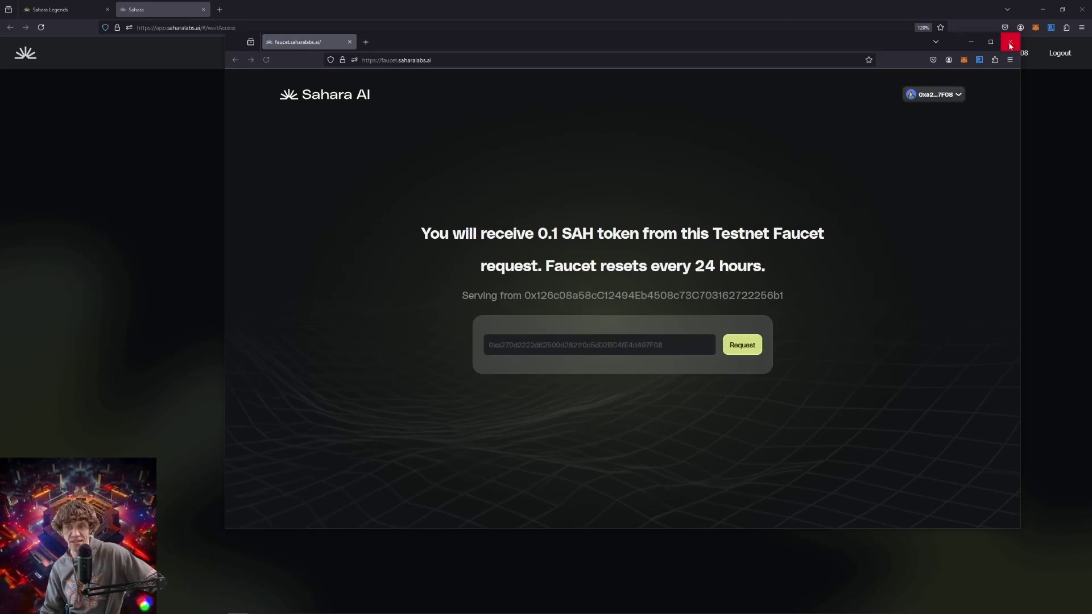
{"action": "left_click", "coordinate": [941, 96]}
{"action": "left_click", "coordinate": [1010, 42]}
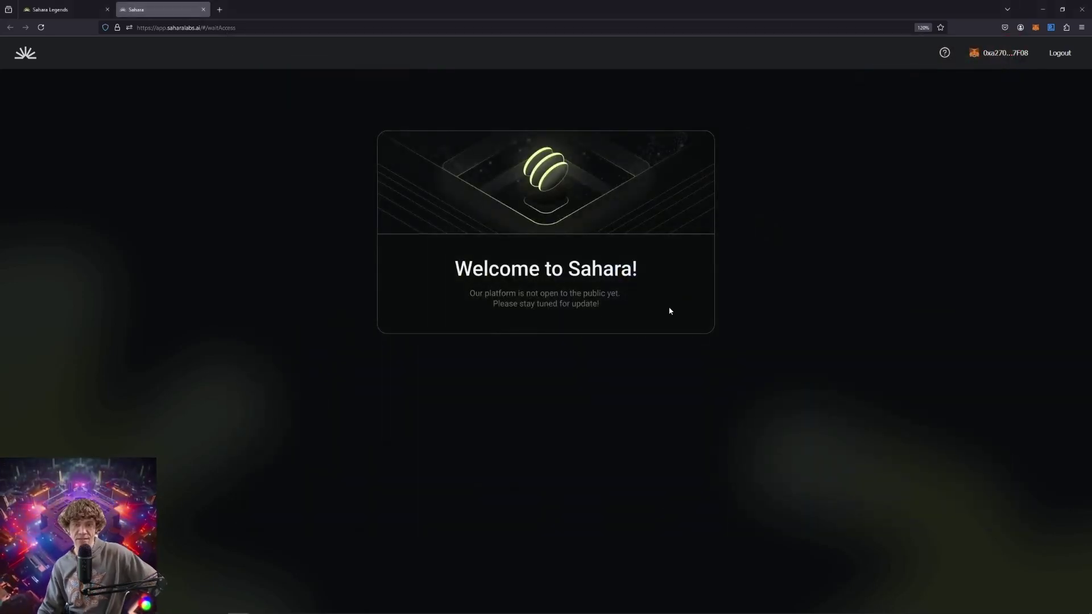
- Back in Sahara Legends, recheck the Data Services registration task
{"action": "left_click", "coordinate": [52, 9]}
{"action": "left_click", "coordinate": [151, 9]}
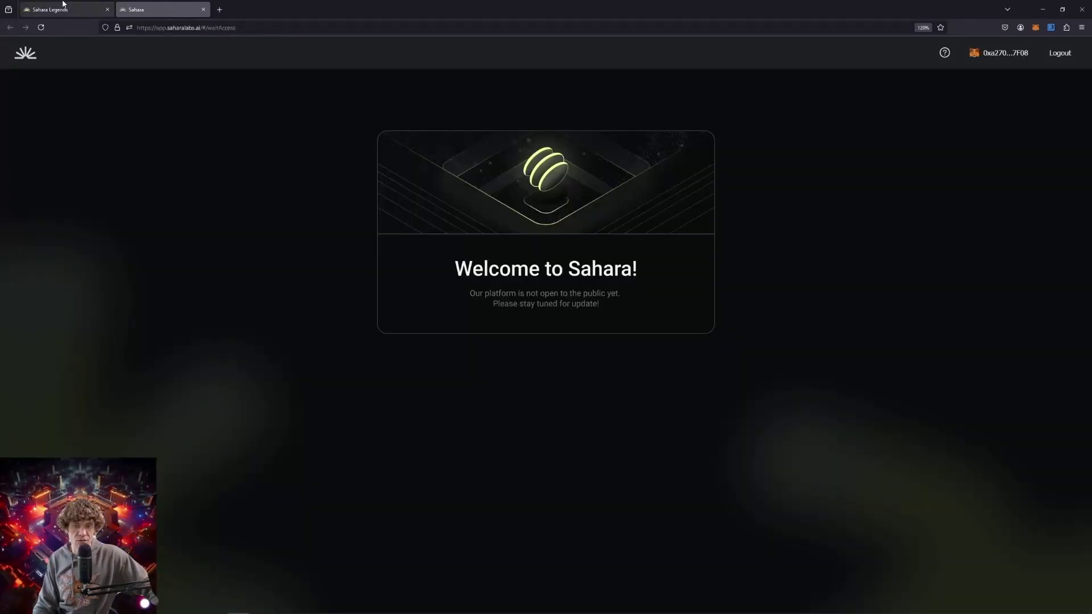
{"action": "left_click", "coordinate": [60, 5]}
{"action": "left_click", "coordinate": [978, 212]}
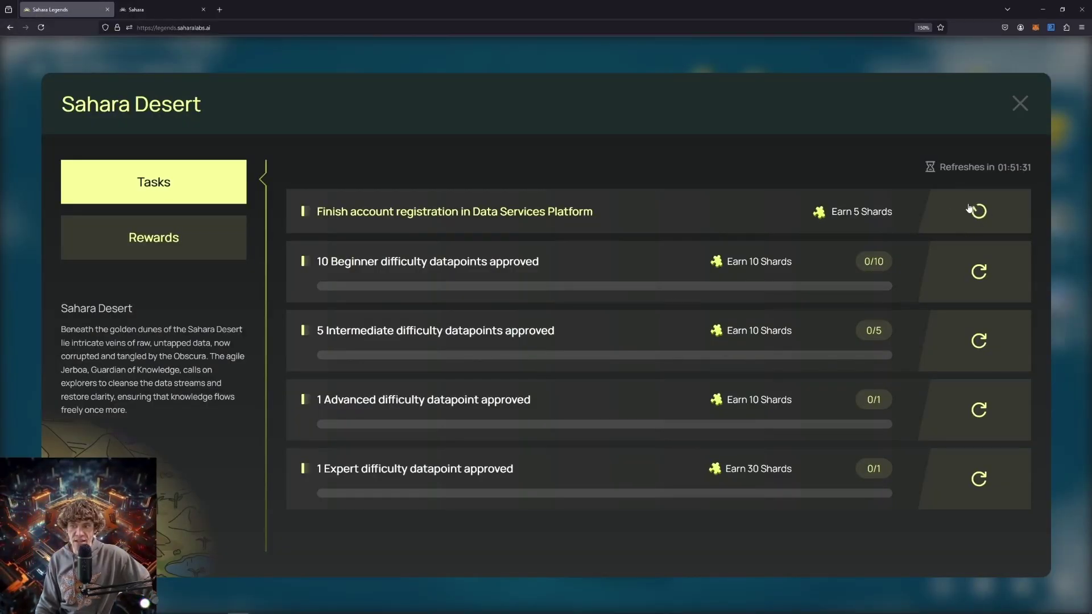
- Sign out of Data Services and close all the Data Services and blank tabs
{"action": "left_click", "coordinate": [263, 9]}
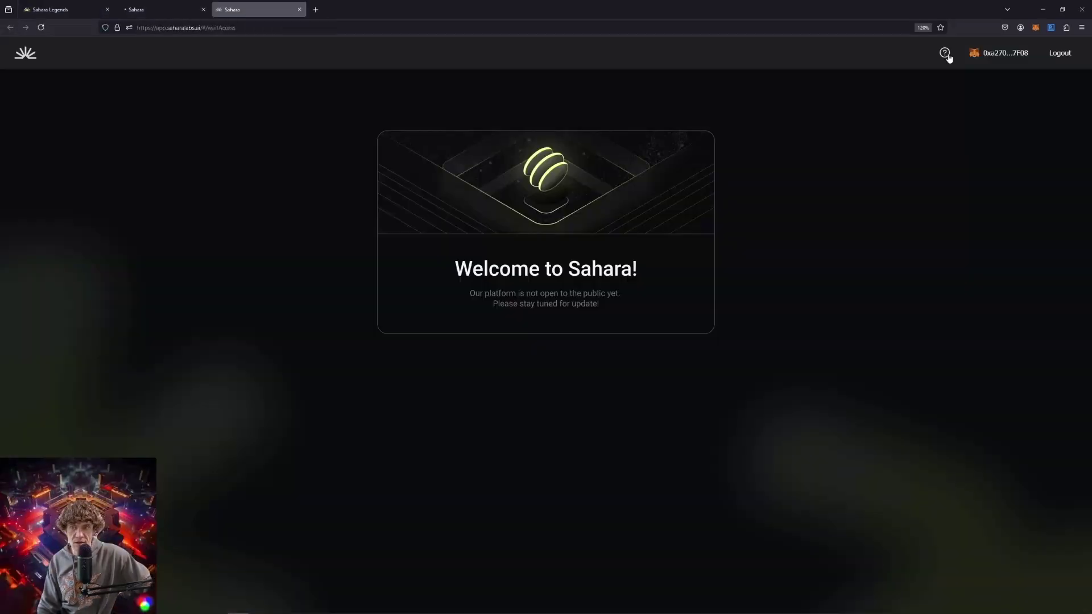
{"action": "left_click", "coordinate": [944, 51]}
{"action": "left_click", "coordinate": [396, 10]}
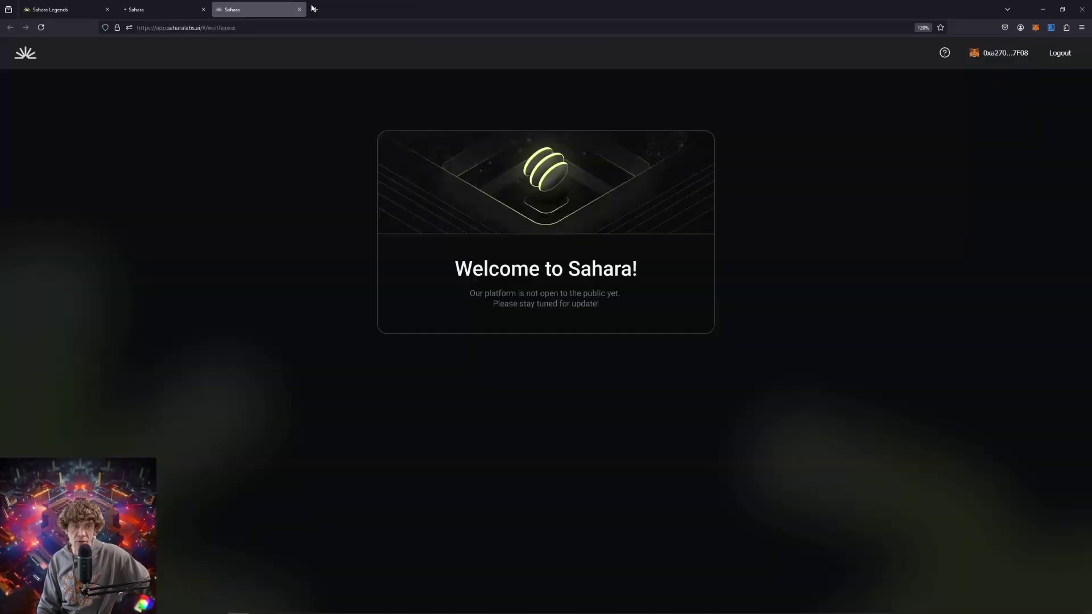
{"action": "left_click", "coordinate": [1061, 52]}
{"action": "left_click", "coordinate": [300, 9]}
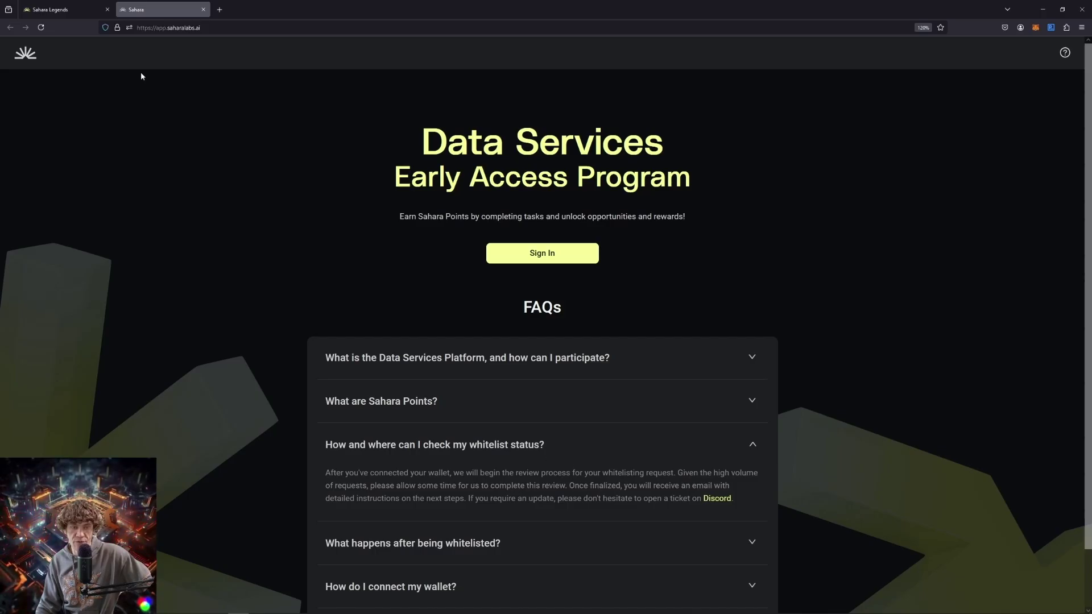
{"action": "left_click", "coordinate": [204, 9]}
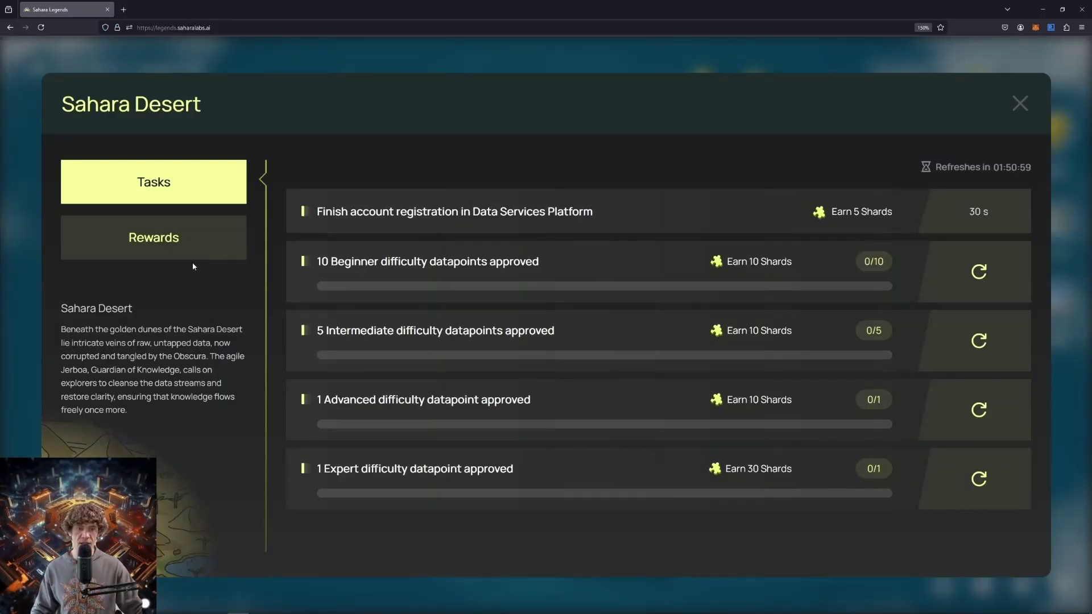
- Glance at the Sahara Desert rewards, close that panel, and open the Gobi Desert tasks
{"action": "left_click", "coordinate": [177, 239]}
{"action": "left_click", "coordinate": [161, 199]}
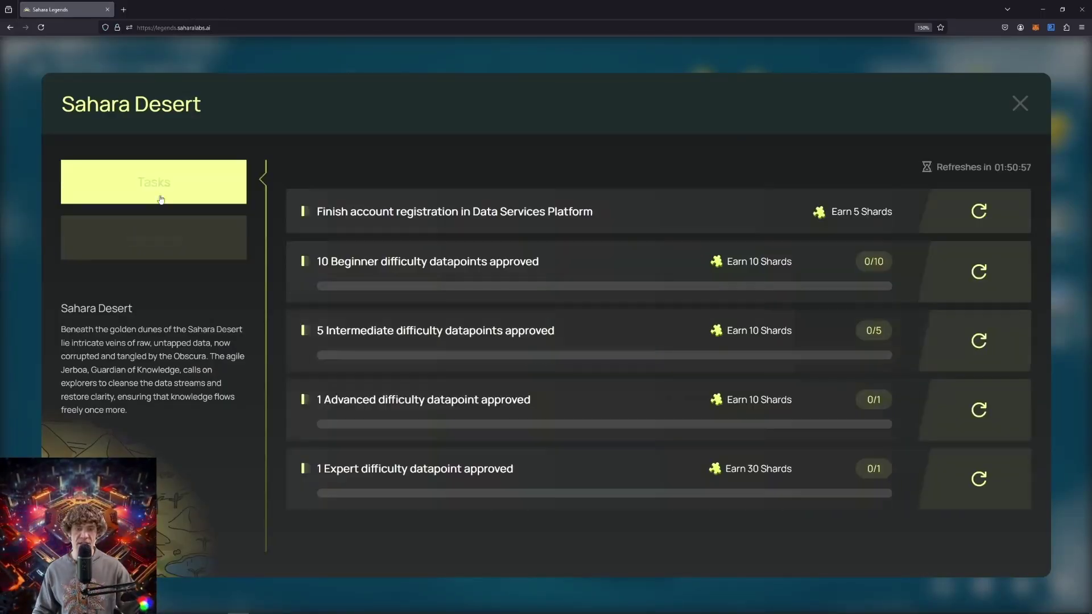
{"action": "left_click", "coordinate": [1020, 103]}
{"action": "left_click", "coordinate": [348, 122]}
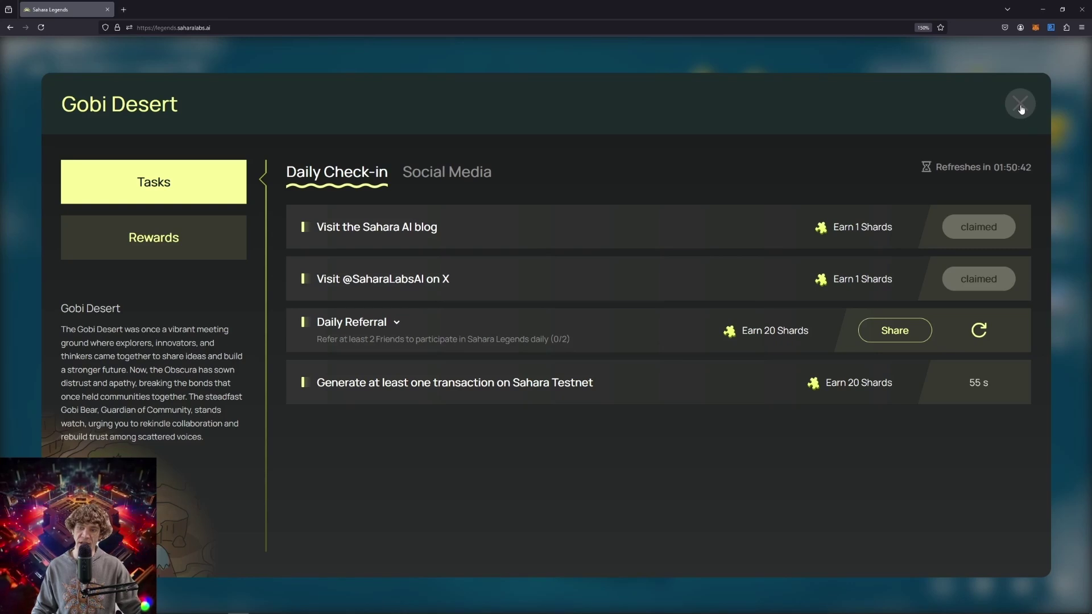
- Open the 'Like our Season 2 post' and 'Like our Legends post' tasks as Galxe tabs
{"action": "left_click", "coordinate": [448, 181]}
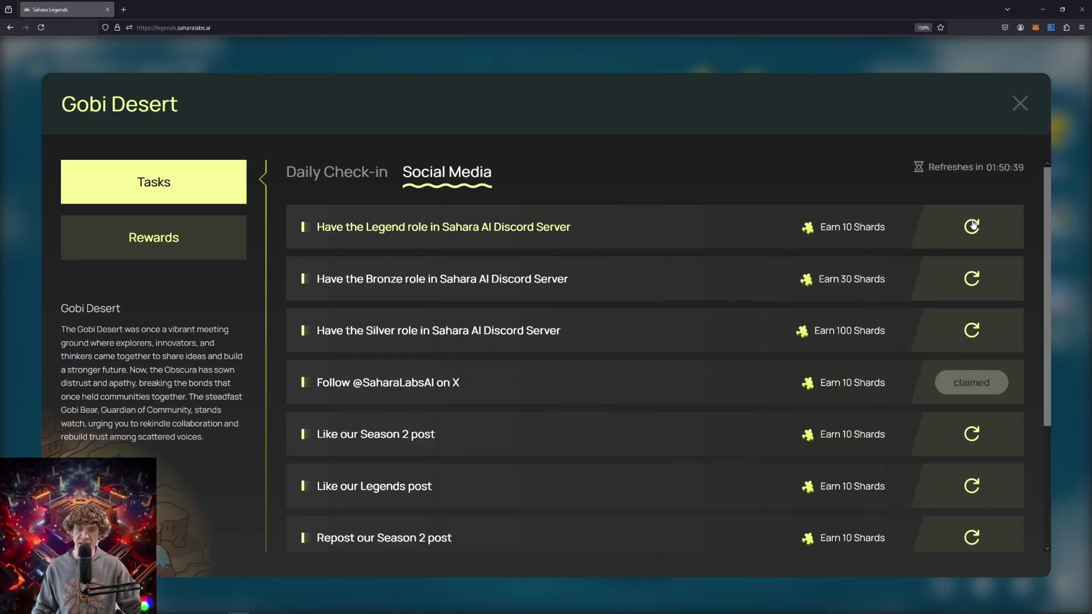
{"action": "scroll", "coordinate": [975, 311], "scroll_direction": "down", "scroll_amount": 3}
{"action": "left_click", "coordinate": [371, 296]}
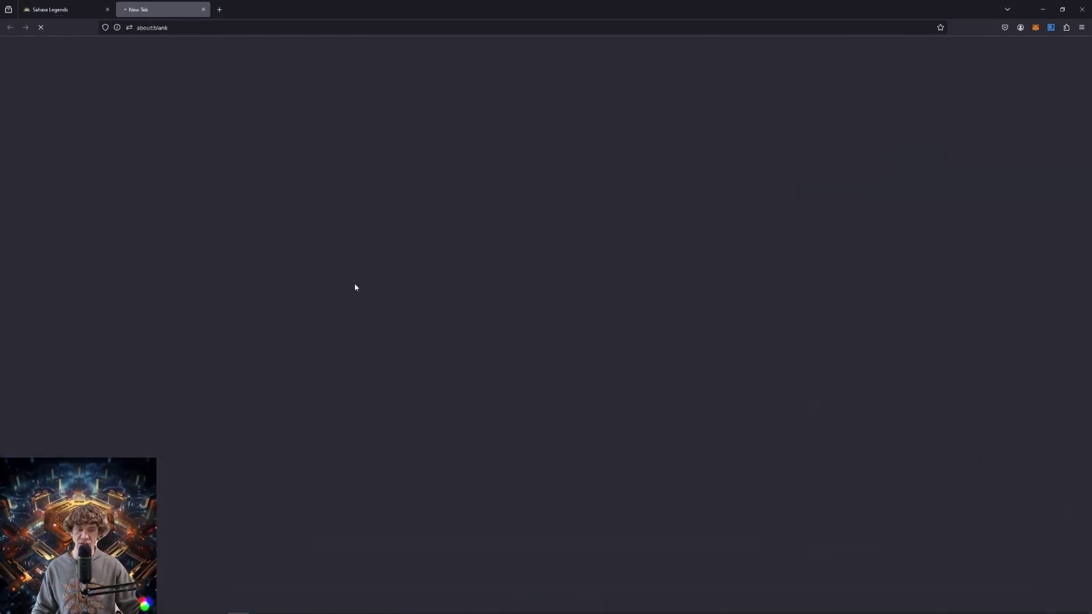
{"action": "key", "text": "ctrl+shift+Tab"}
{"action": "left_click", "coordinate": [359, 356]}
{"action": "left_click", "coordinate": [85, 7]}
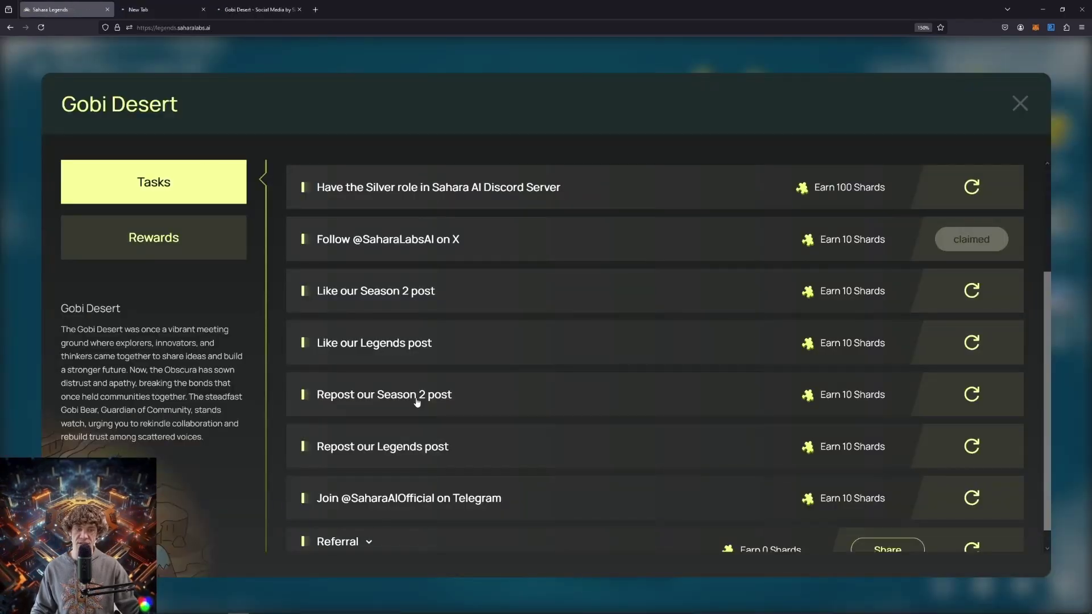
- Review the Daily Check-in tasks and both Galxe quest tabs, then return to Sahara Legends
{"action": "scroll", "coordinate": [668, 419], "scroll_direction": "down", "scroll_amount": 1}
{"action": "scroll", "coordinate": [458, 294], "scroll_direction": "up", "scroll_amount": 3}
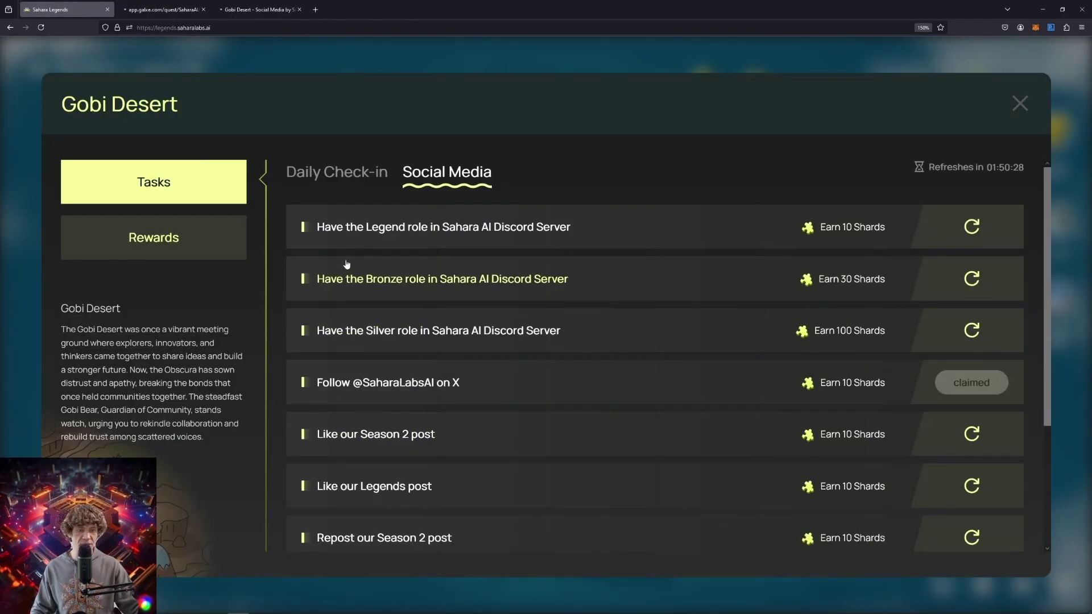
{"action": "left_click", "coordinate": [370, 181]}
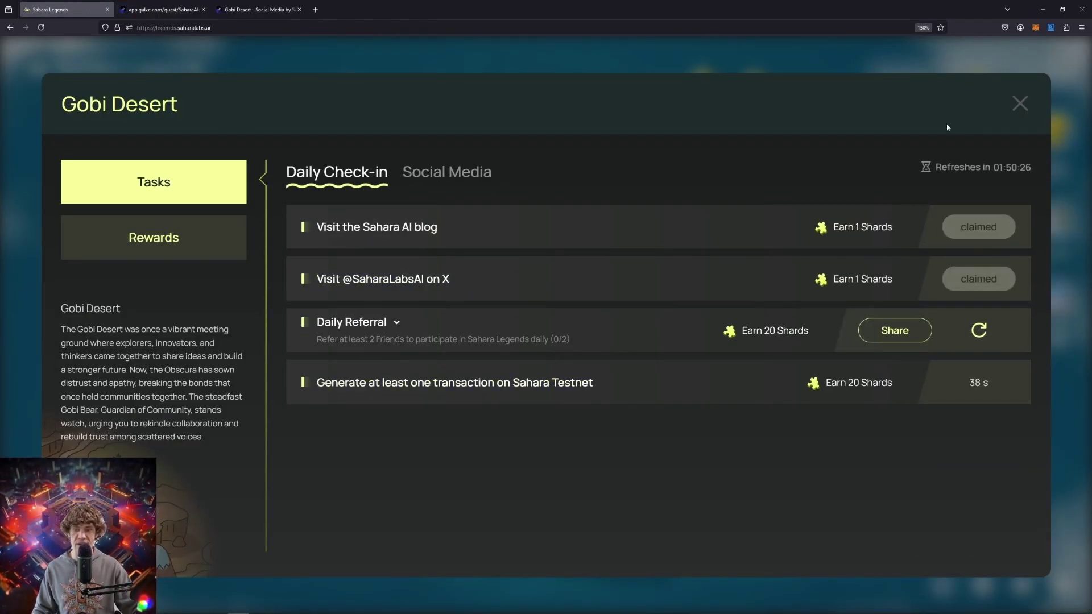
{"action": "left_click", "coordinate": [163, 10]}
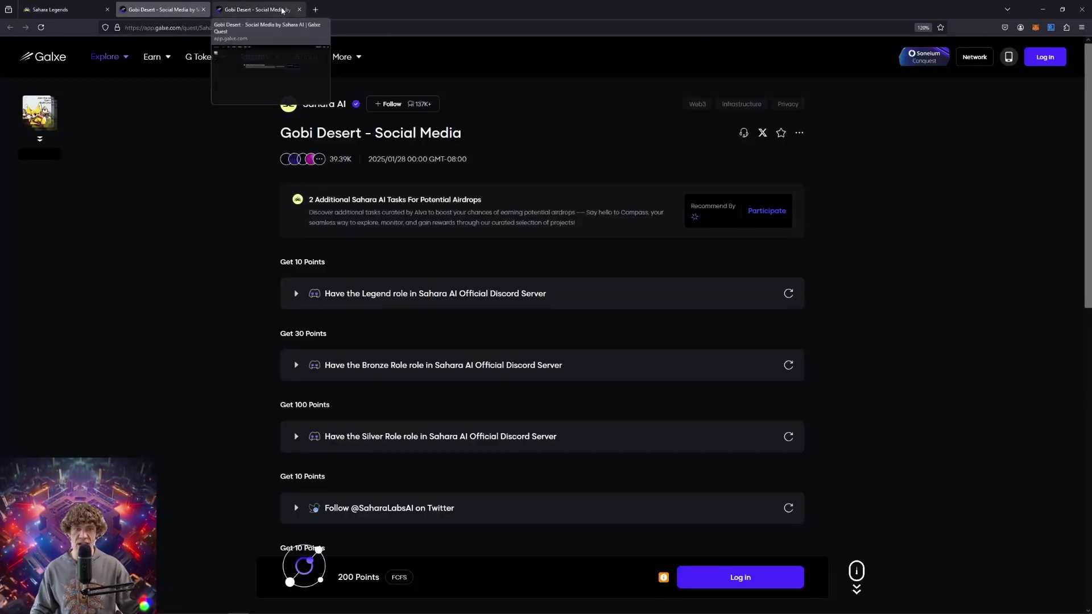
{"action": "left_click", "coordinate": [257, 9]}
{"action": "key", "text": "ctrl+Tab"}
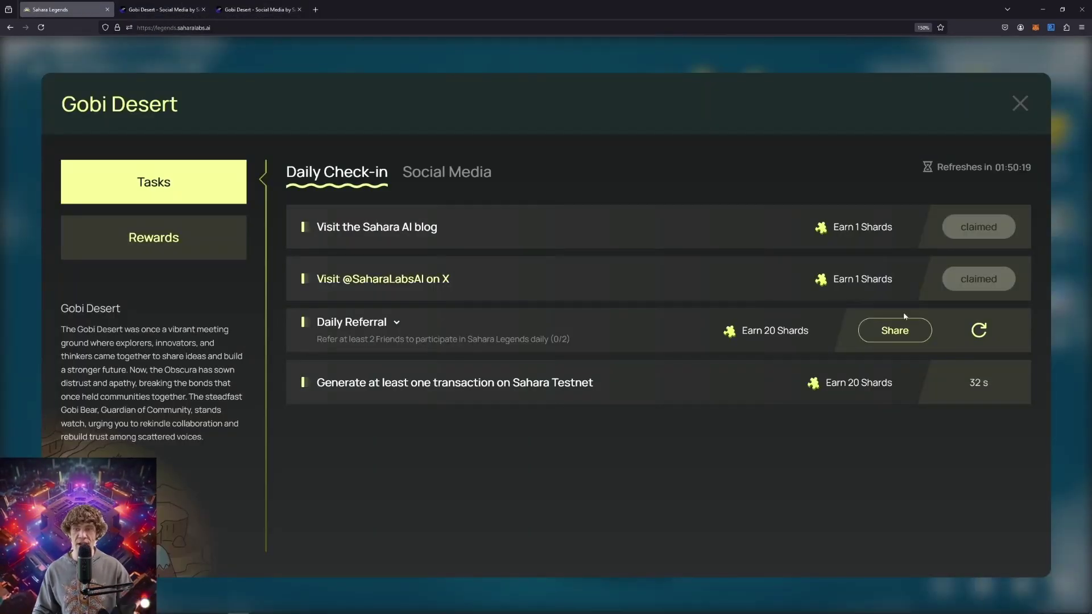
- Reopen Gobi Desert Social Media tasks and open another task's Galxe Social Media quest
{"action": "left_click", "coordinate": [1020, 103]}
{"action": "left_click", "coordinate": [842, 330]}
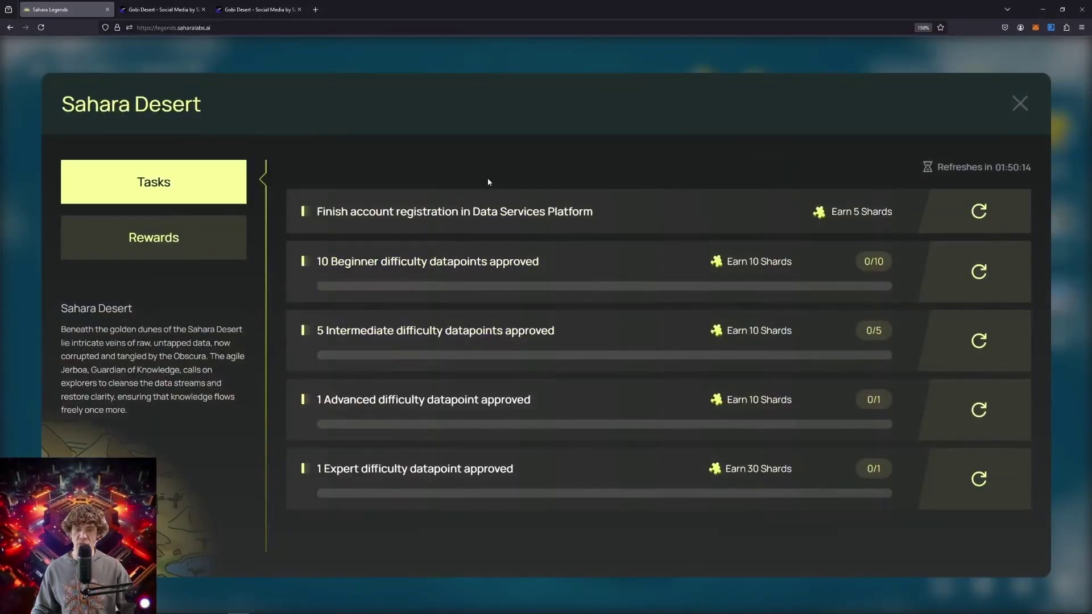
{"action": "left_click", "coordinate": [1020, 103]}
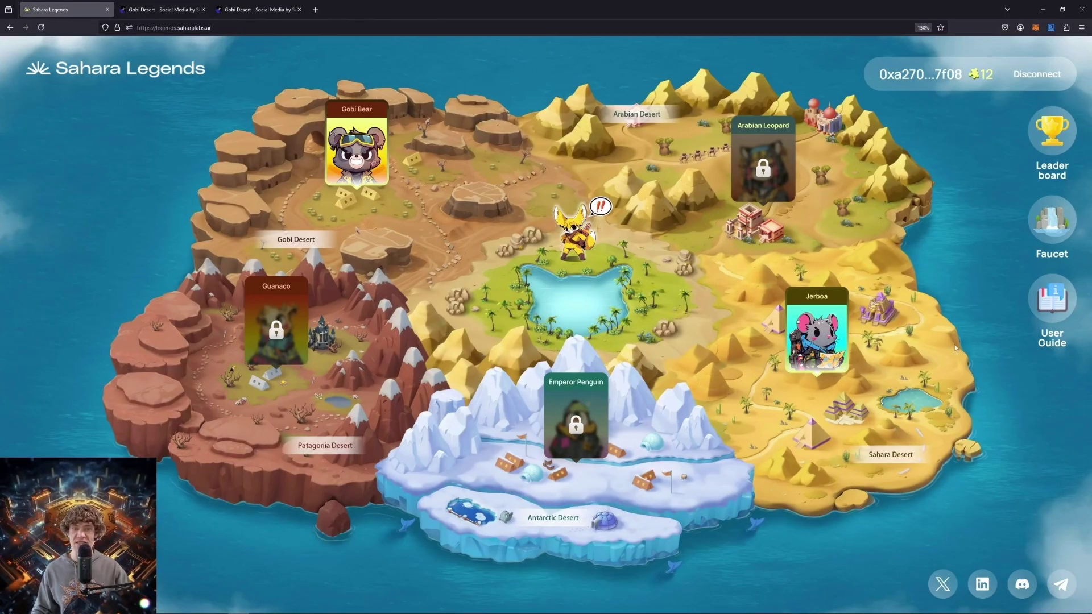
{"action": "left_click", "coordinate": [330, 137]}
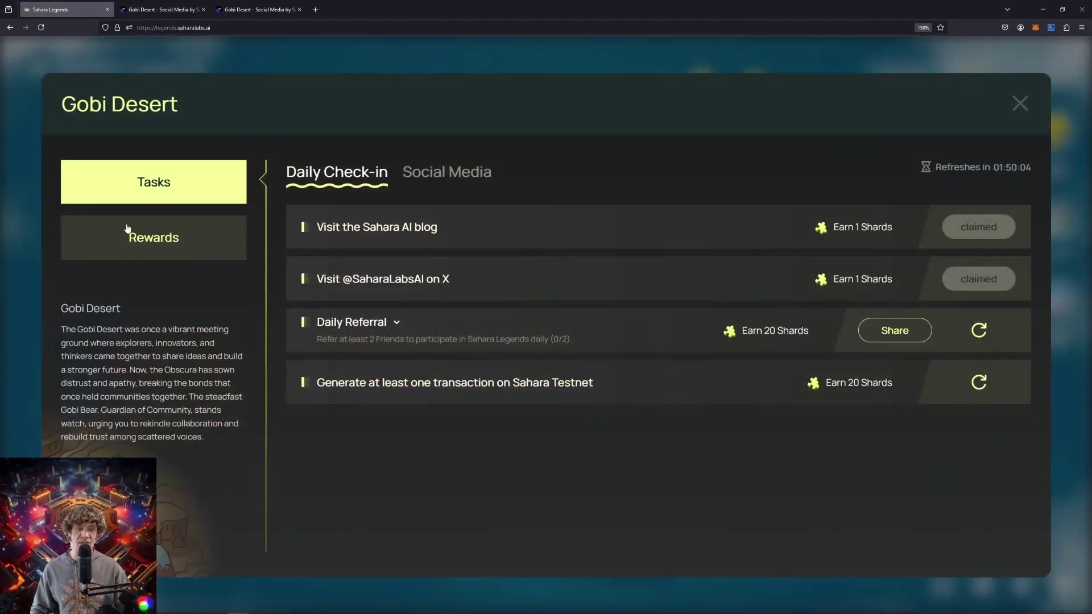
{"action": "left_click", "coordinate": [430, 173]}
{"action": "scroll", "coordinate": [507, 268], "scroll_direction": "down", "scroll_amount": 3}
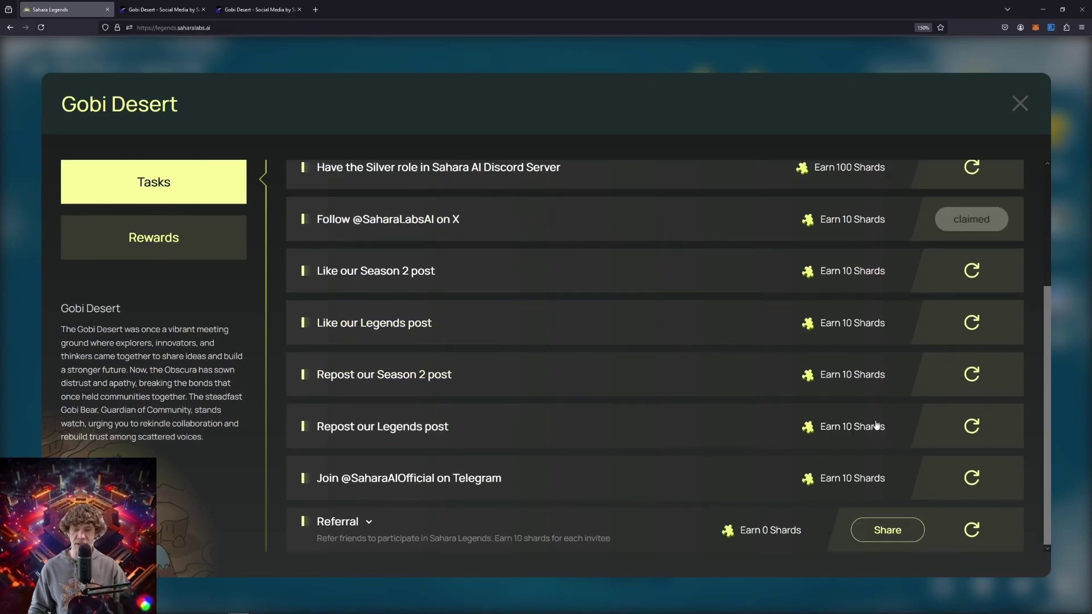
{"action": "left_click", "coordinate": [405, 484]}
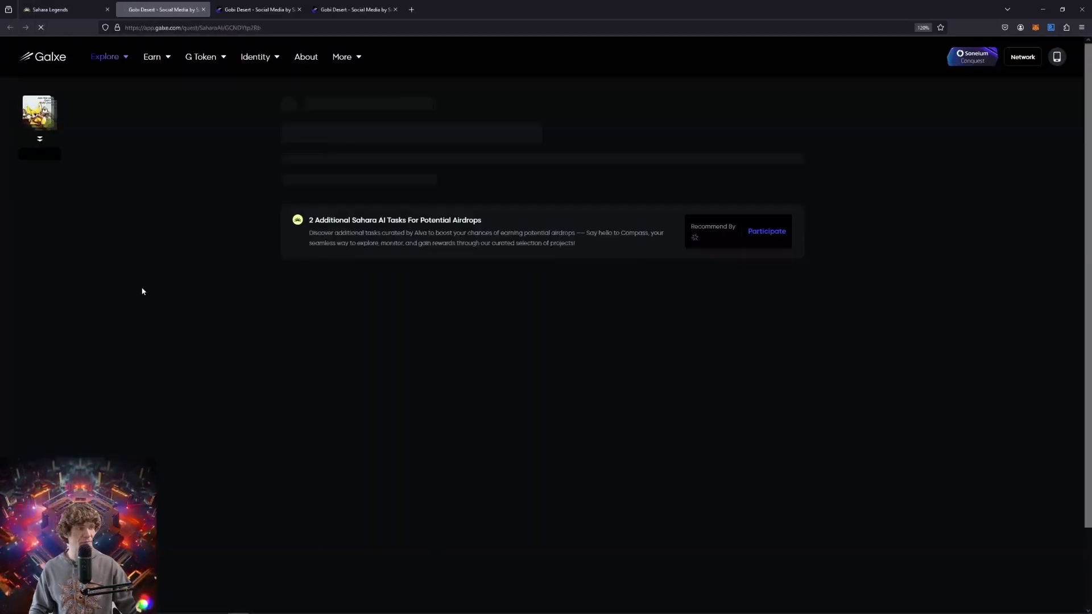